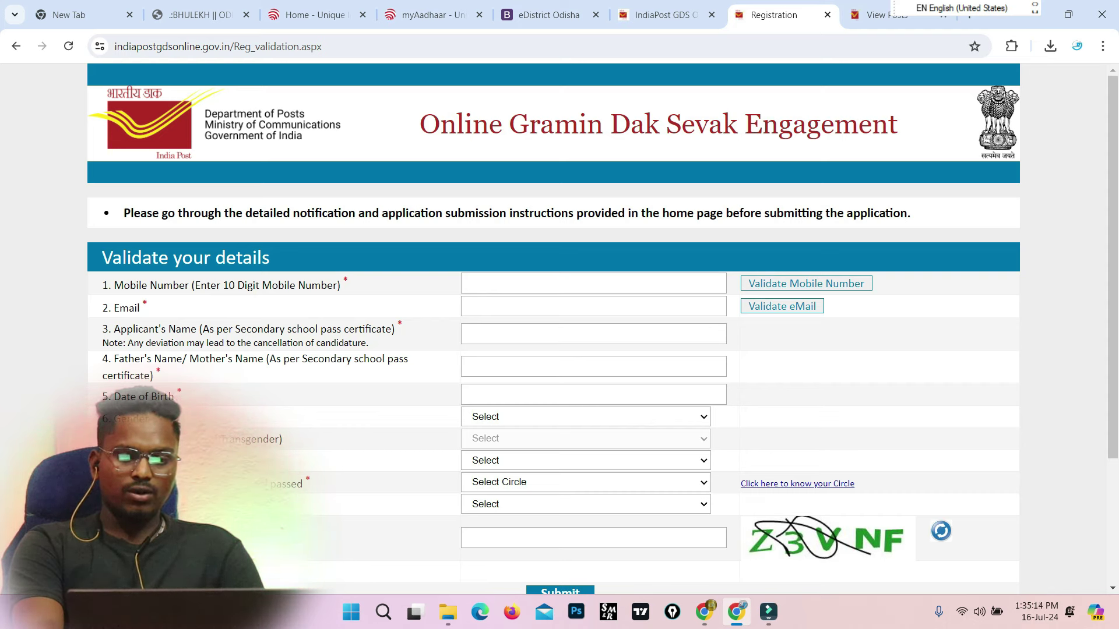
pyautogui.scroll(-3, 554, 327)
pyautogui.scroll(3, 554, 327)
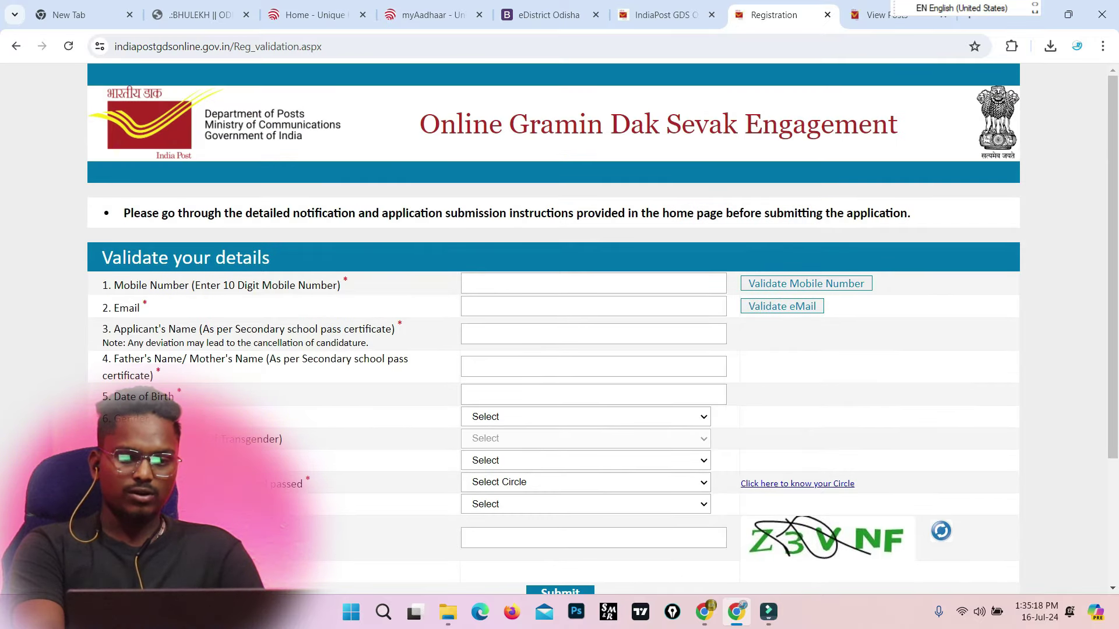
pyautogui.click(593, 284)
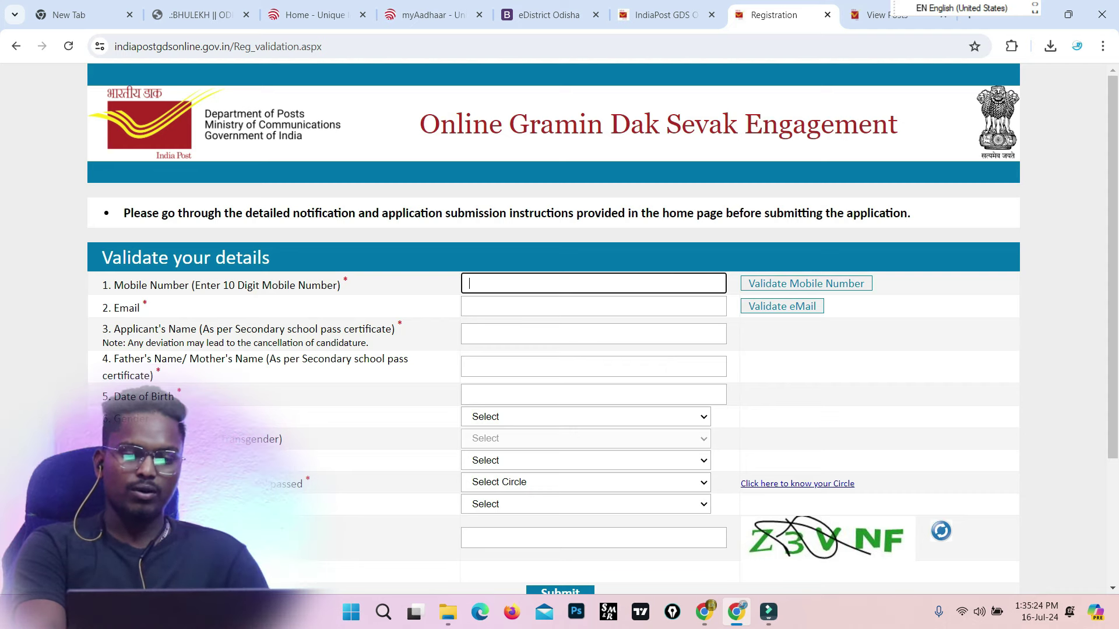
pyautogui.click(593, 306)
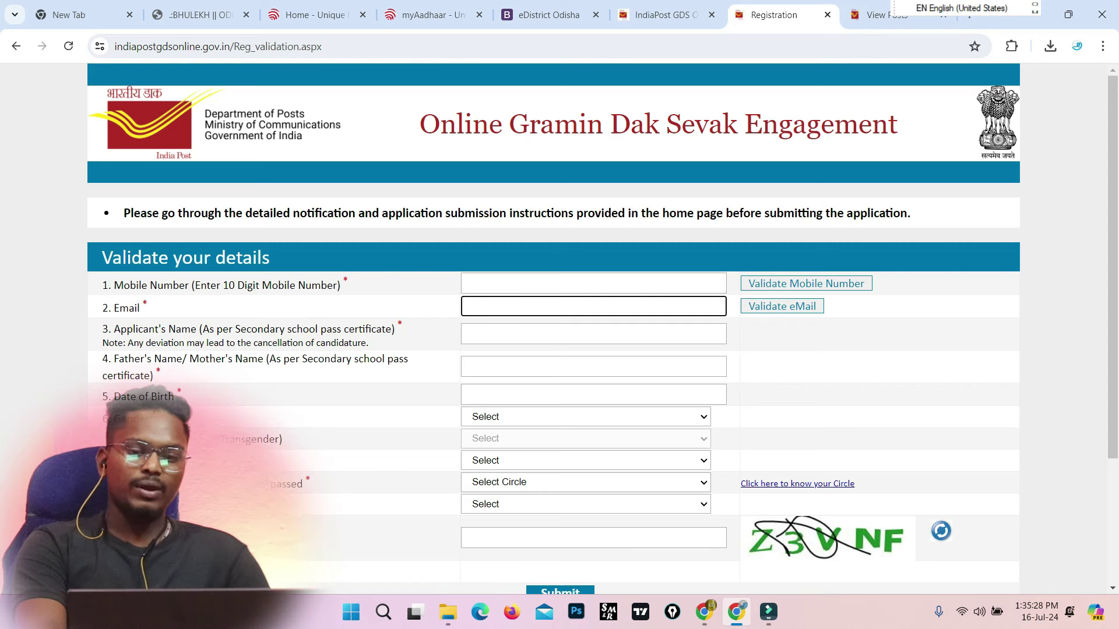
pyautogui.click(592, 334)
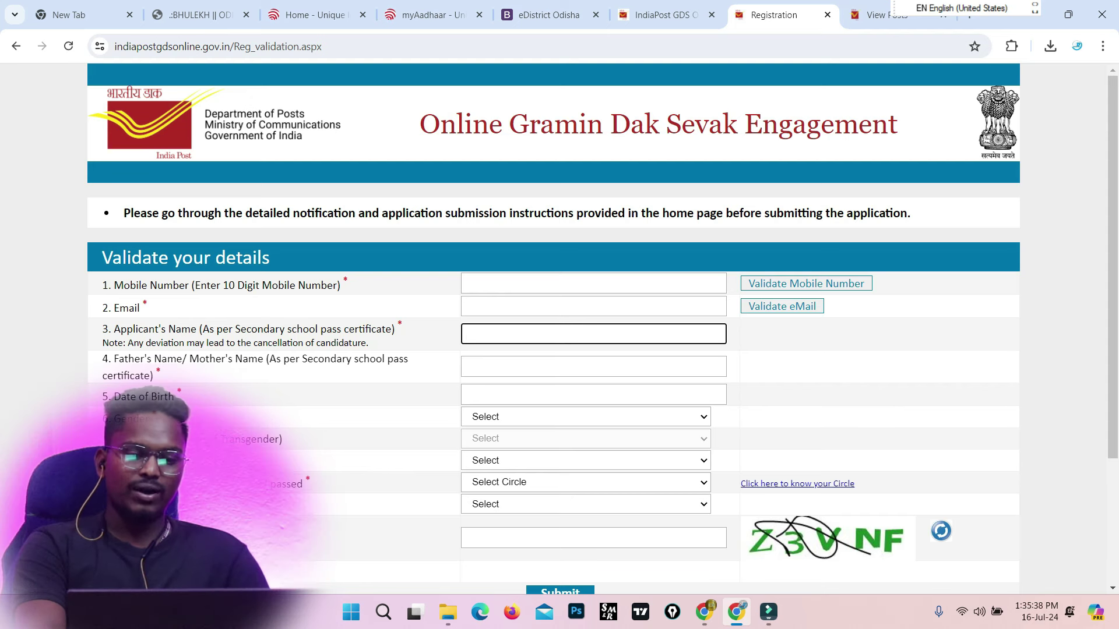
pyautogui.click(469, 366)
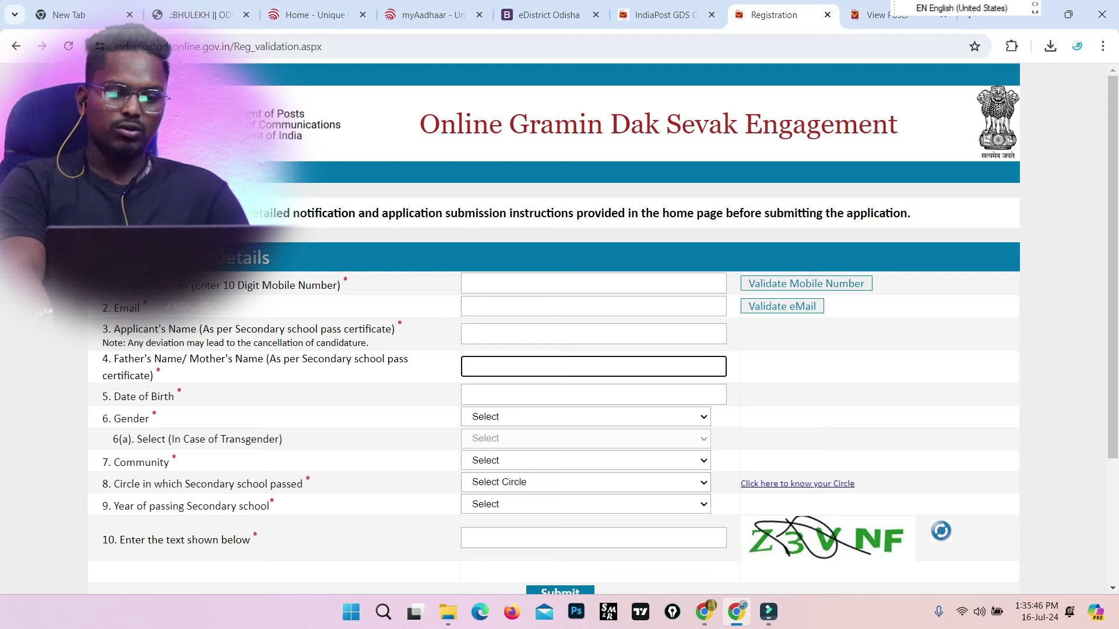
pyautogui.click(593, 394)
pyautogui.press('Escape')
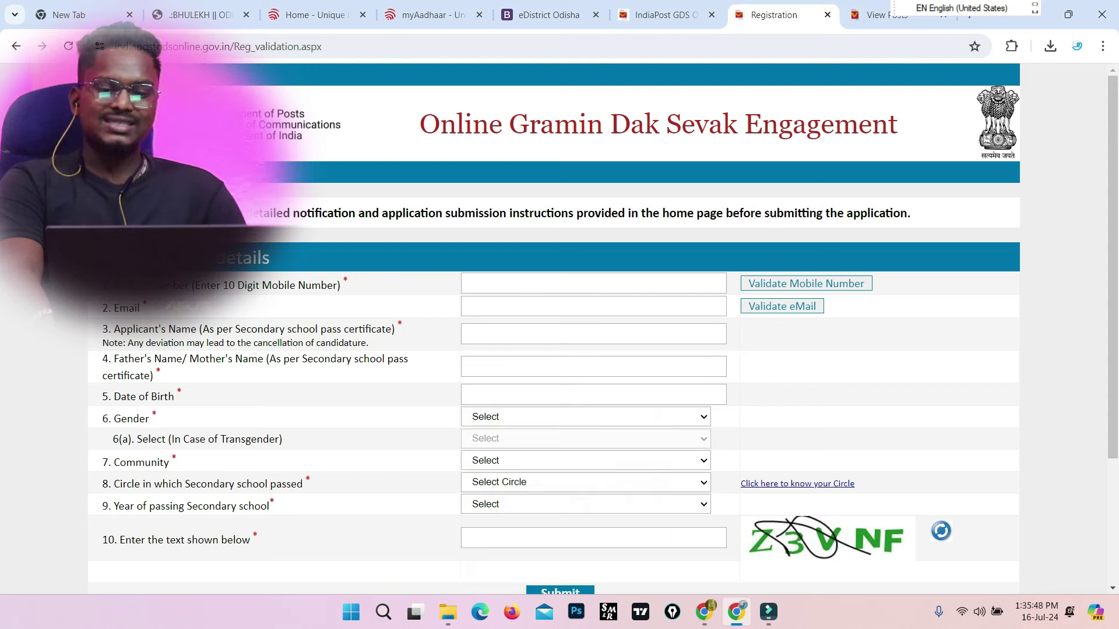
pyautogui.click(586, 417)
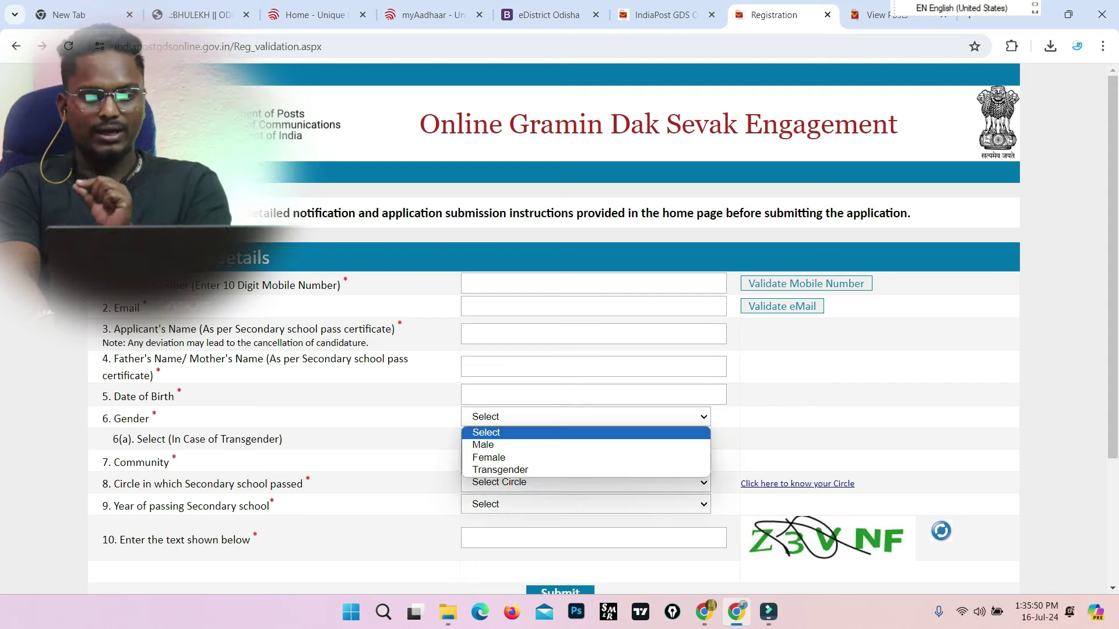
pyautogui.press('Down')
pyautogui.press('Down')
pyautogui.press('Up')
pyautogui.press('Up')
pyautogui.press('Escape')
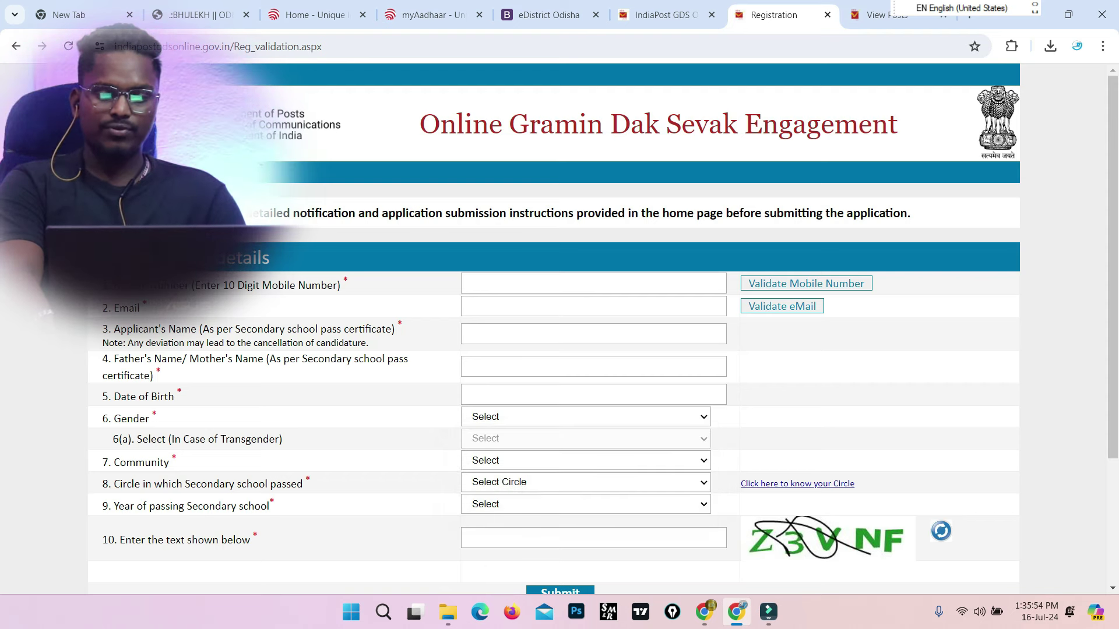
pyautogui.press('Tab')
pyautogui.hotkey('alt', 'Down')
pyautogui.press('Down')
pyautogui.press('Up')
pyautogui.press('Down')
pyautogui.press('Down')
pyautogui.press('Up')
pyautogui.press('Down')
pyautogui.press('Down')
pyautogui.press('Down')
pyautogui.press('Down')
pyautogui.press('Up')
pyautogui.press('Up')
pyautogui.press('Up')
pyautogui.press('Up')
pyautogui.press('Down')
pyautogui.press('Down')
pyautogui.press('Up')
pyautogui.press('Up')
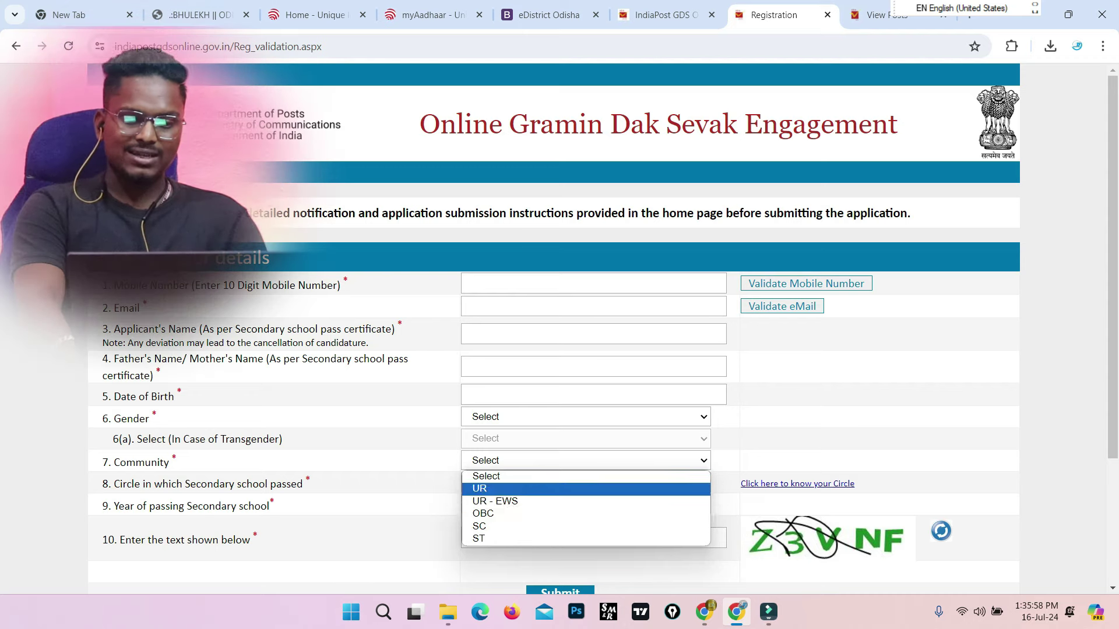
pyautogui.press('Escape')
pyautogui.click(585, 482)
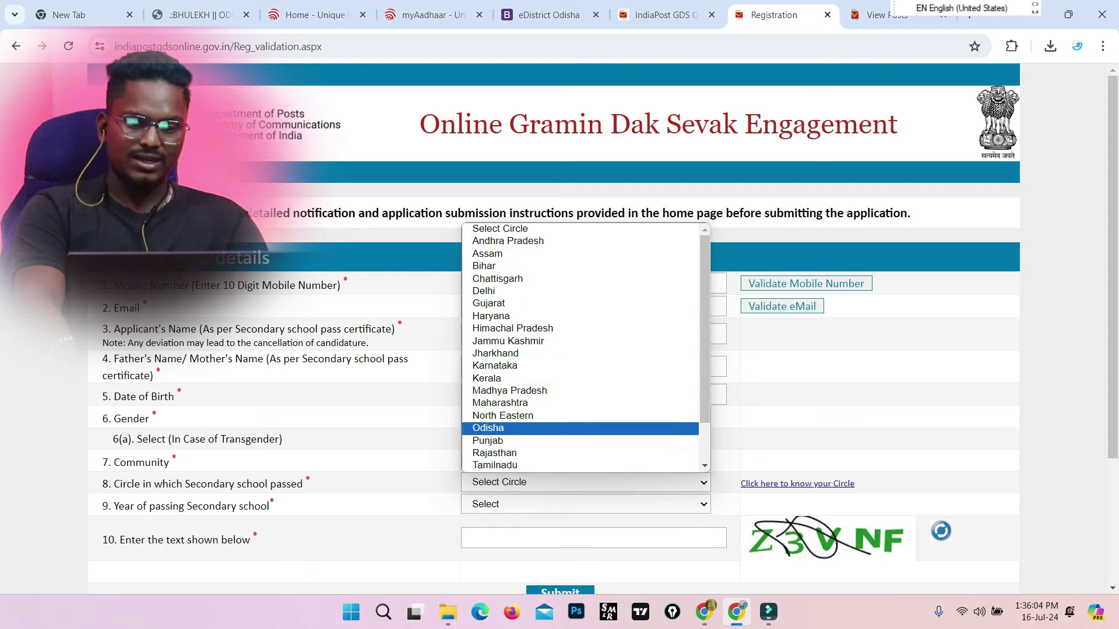
# Look through the Circle and Year of passing lists without choosing, then start on the mobile number field.
pyautogui.press('Escape')
pyautogui.click(585, 504)
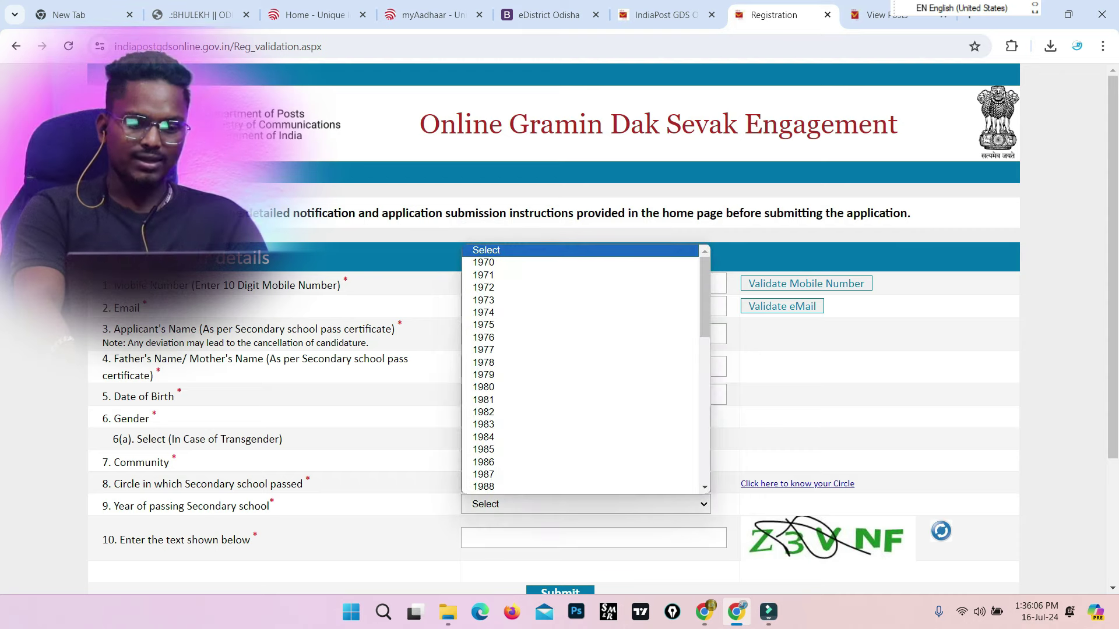
pyautogui.scroll(-1, 580, 437)
pyautogui.scroll(-1, 580, 438)
pyautogui.press('Escape')
pyautogui.moveTo(408, 484); pyautogui.dragTo(408, 506)
pyautogui.scroll(-2, 553, 350)
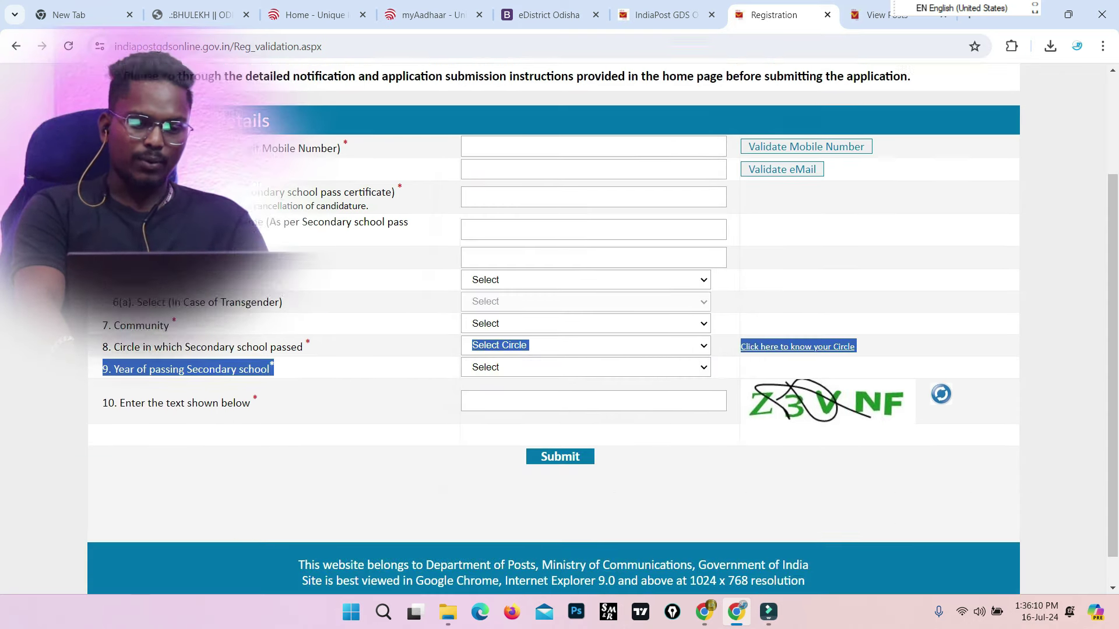
pyautogui.click(563, 390)
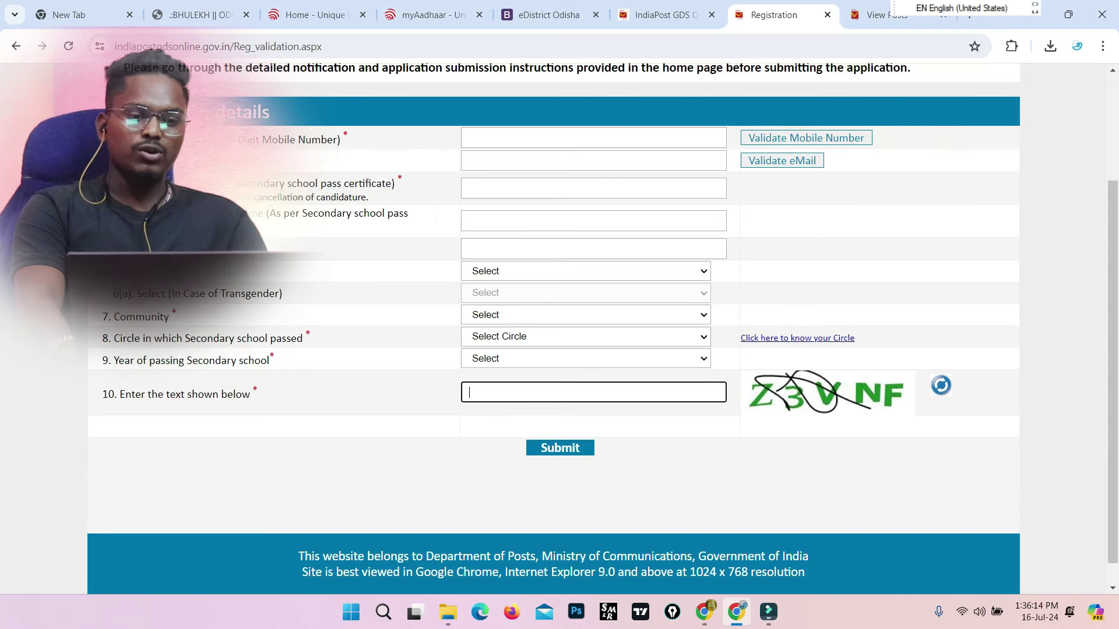
pyautogui.scroll(3, 559, 326)
pyautogui.click(470, 284)
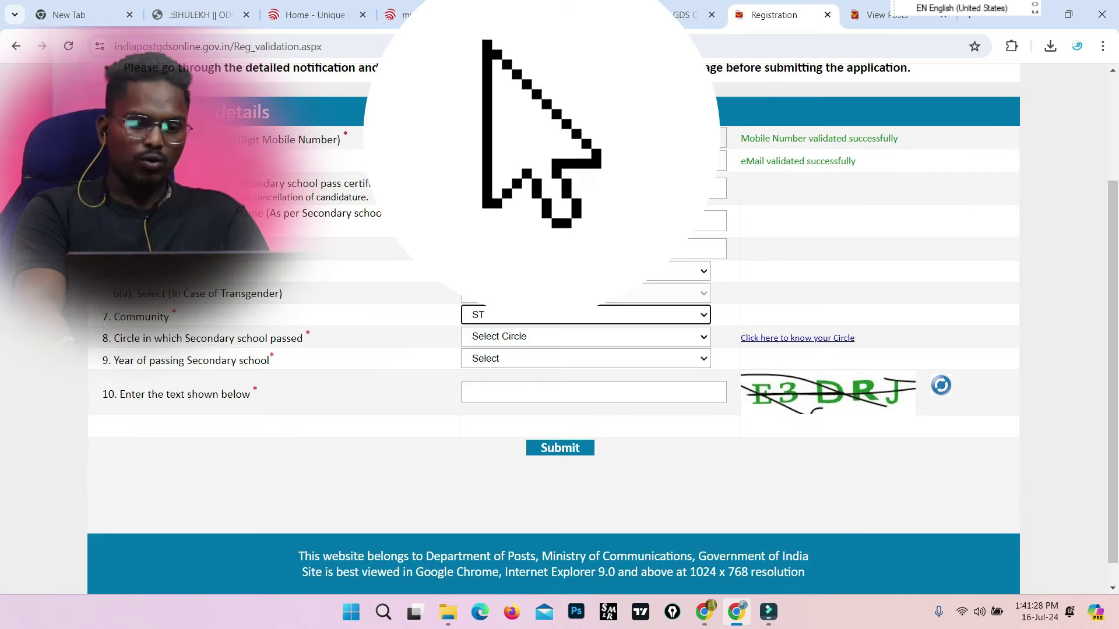
# Set the Circle to Odisha and the Year of passing to 2019.
pyautogui.click(586, 336)
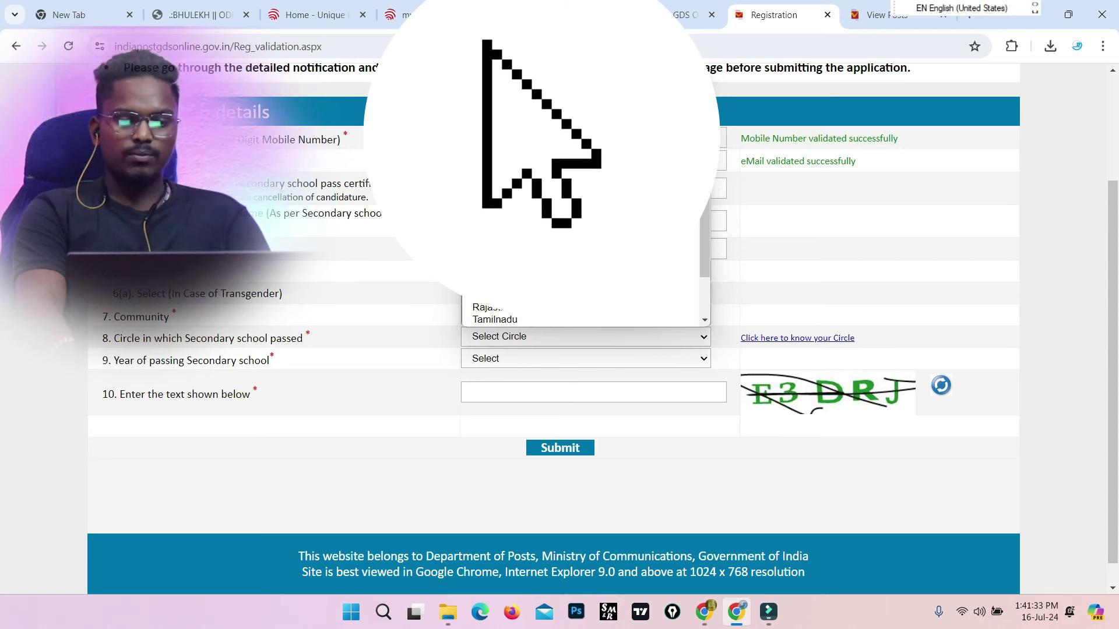
pyautogui.press('o')
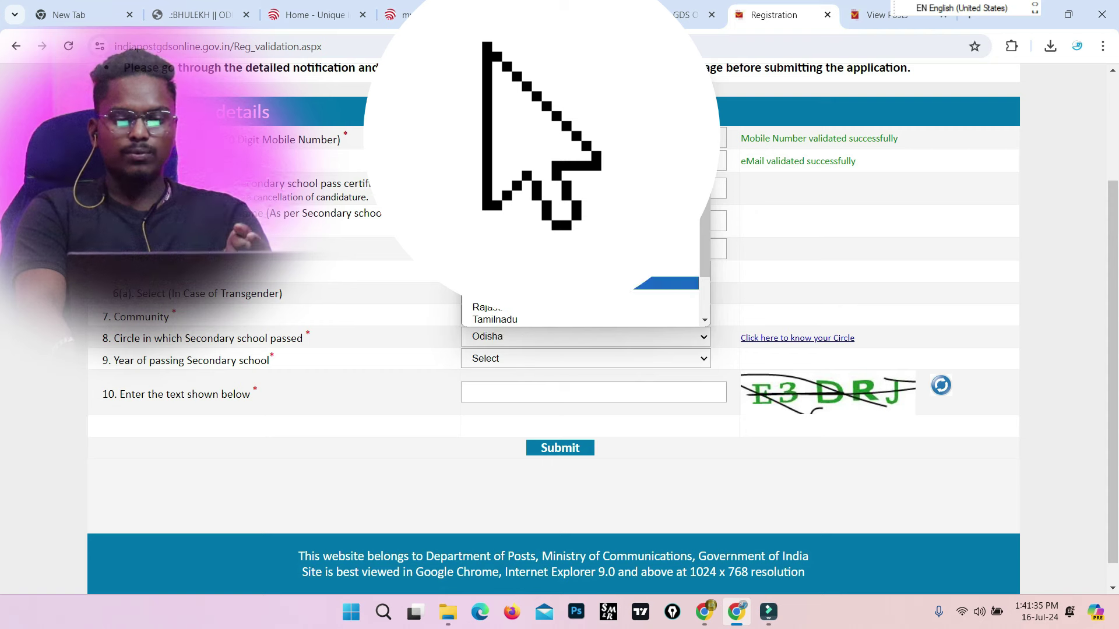
pyautogui.press('Return')
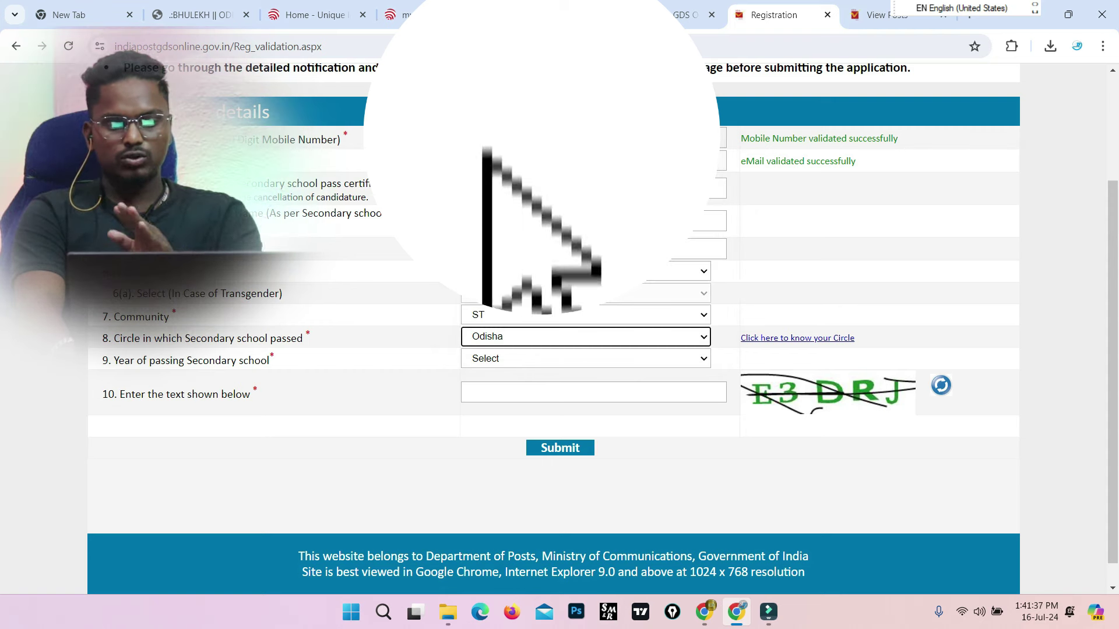
pyautogui.click(585, 358)
pyautogui.write('2019')
pyautogui.press('Return')
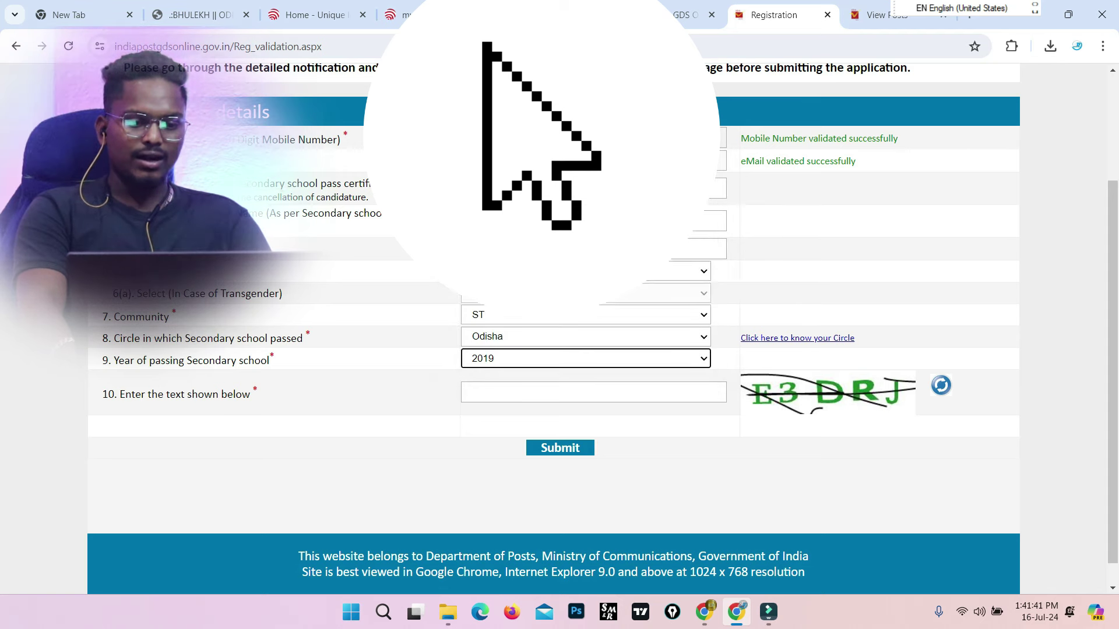
# Enter the captcha 'E3DRJ' and submit the contact details for validation.
pyautogui.press('Tab')
pyautogui.click(594, 392)
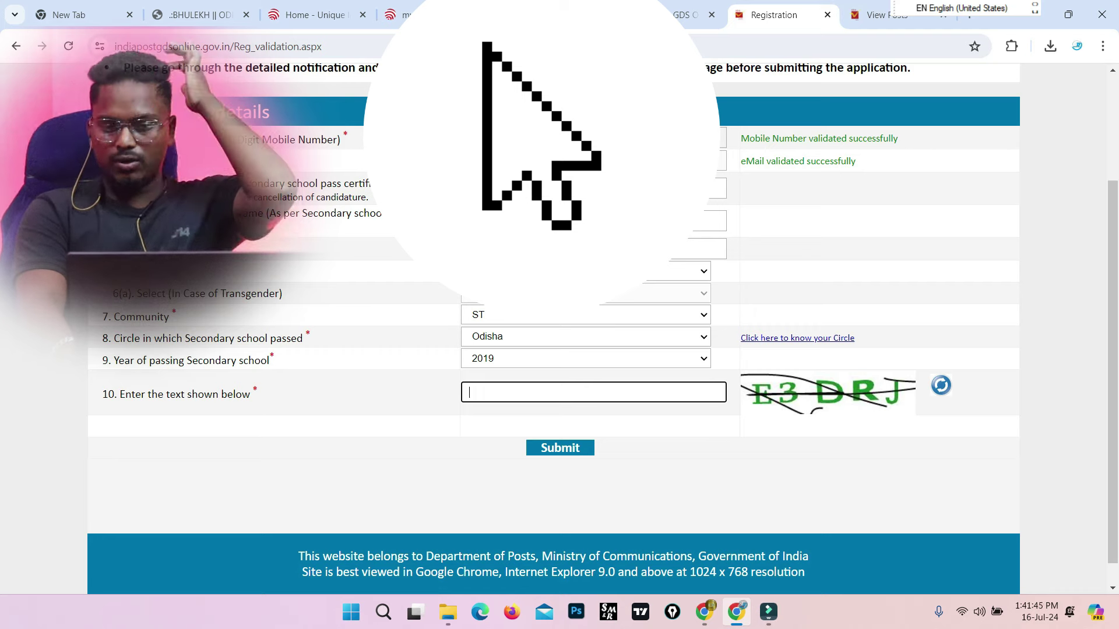
pyautogui.write('E3')
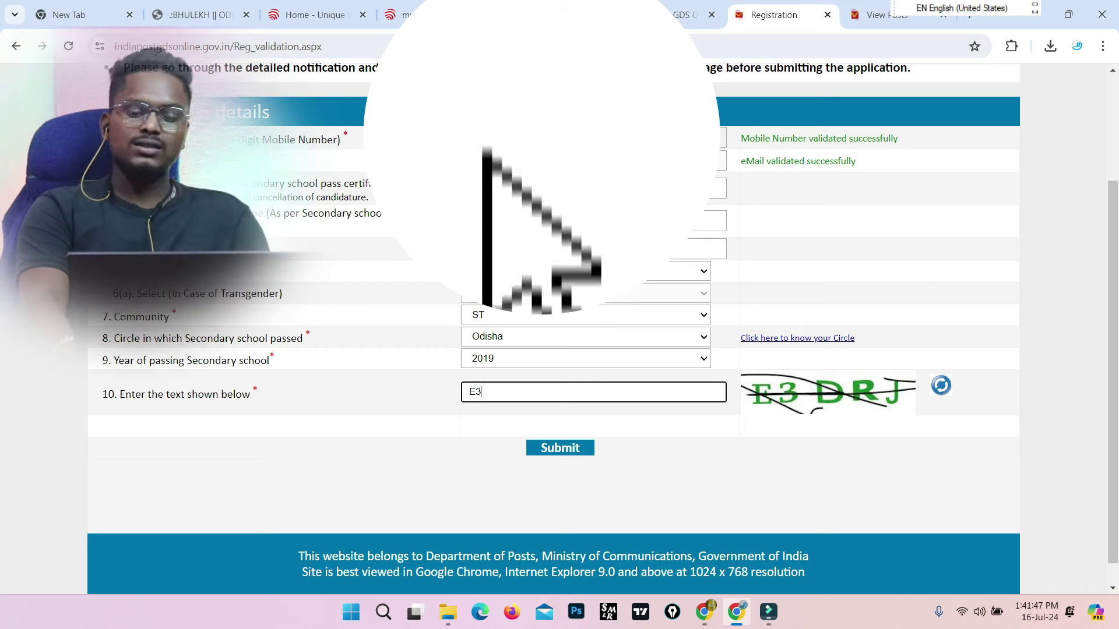
pyautogui.write('DRJ')
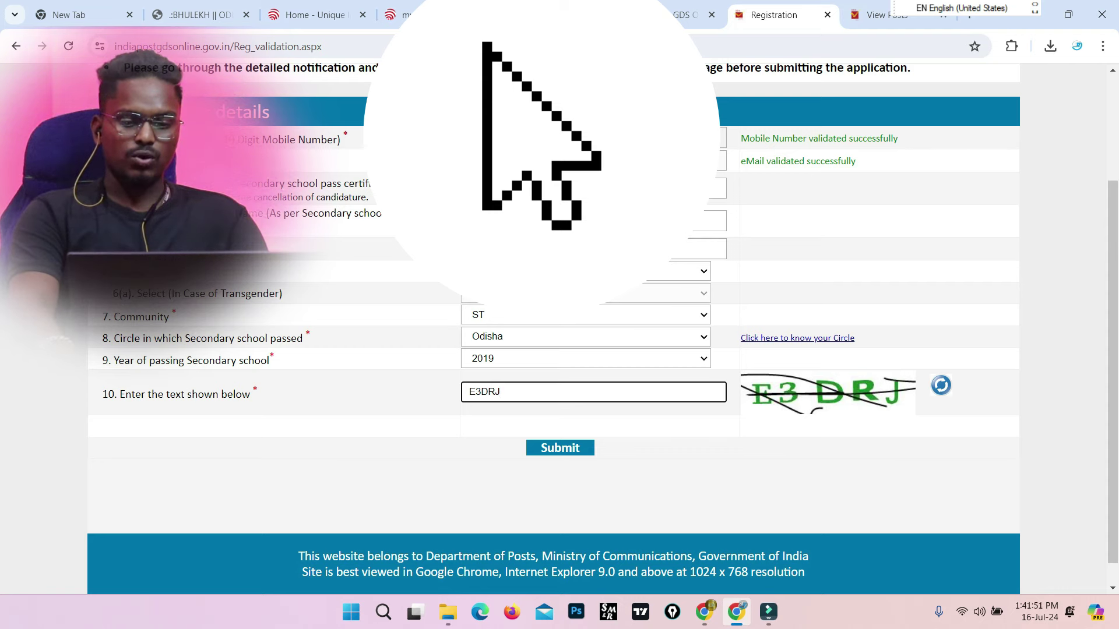
pyautogui.press('Return')
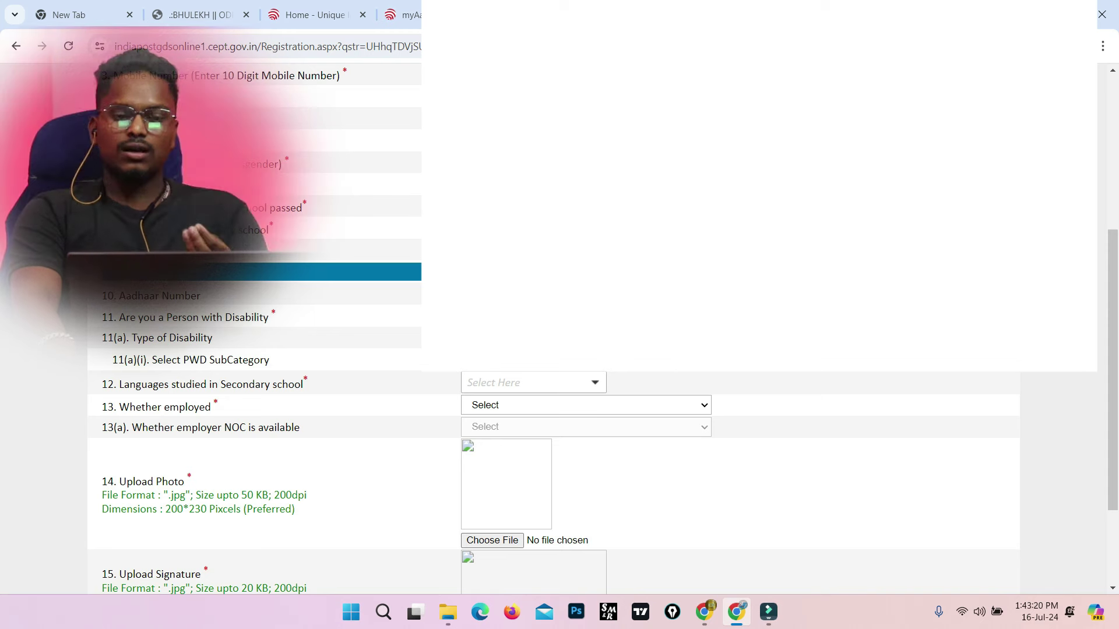
# Scroll through the full registration form and close the Languages list.
pyautogui.scroll(-3, 554, 408)
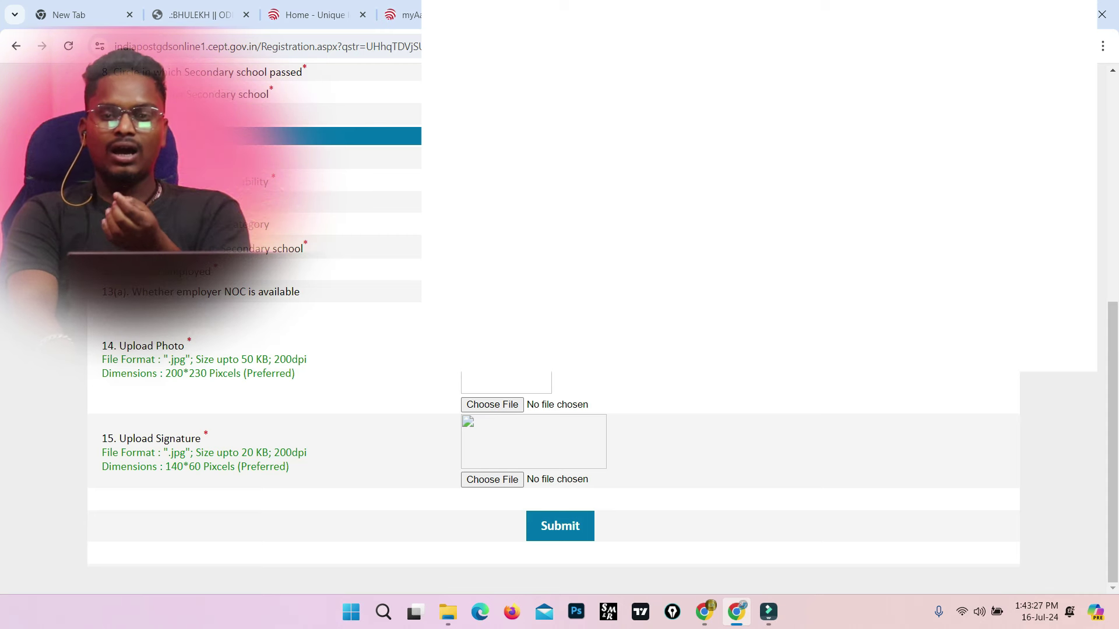
pyautogui.scroll(-2, 527, 403)
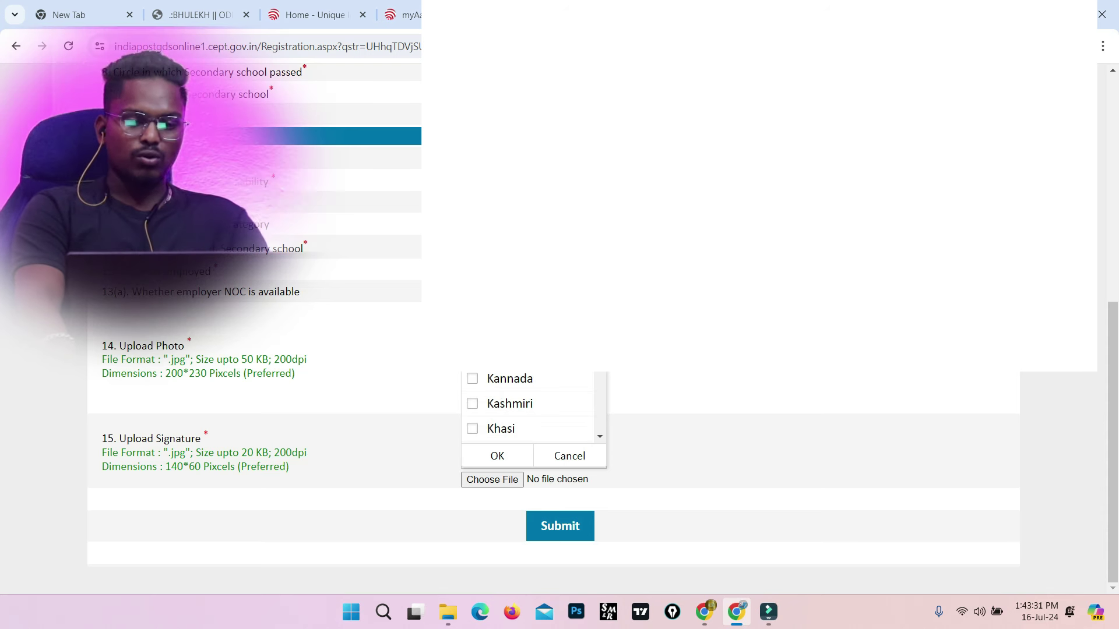
pyautogui.press('Escape')
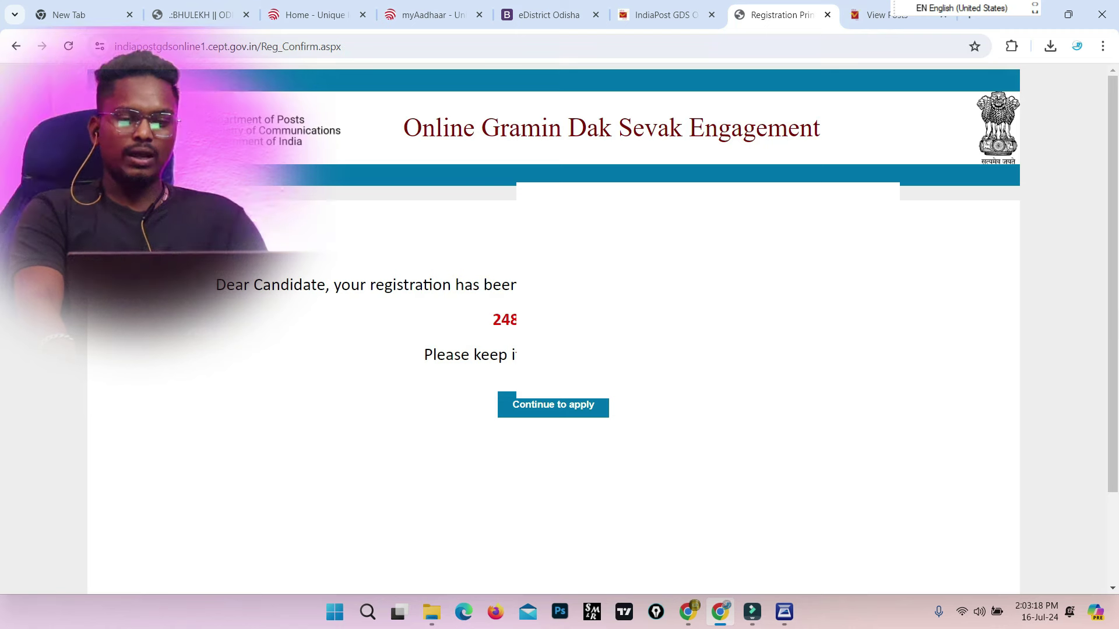
# Copy the registration number, choose Odisha as the circle applying for, and submit.
pyautogui.moveTo(518, 319); pyautogui.dragTo(493, 319)
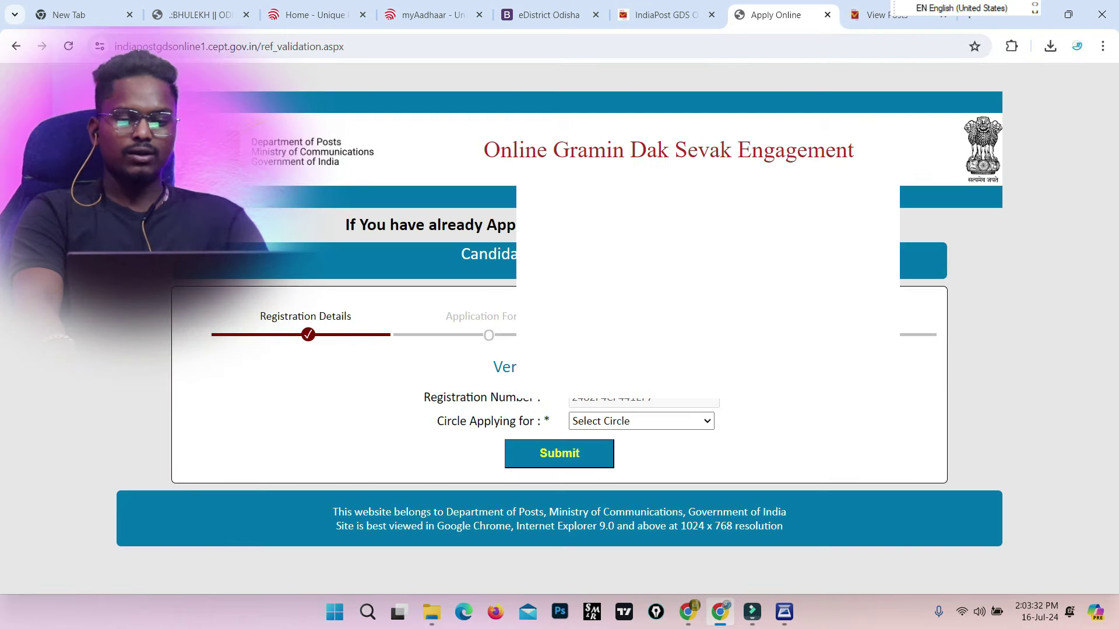
pyautogui.click(641, 421)
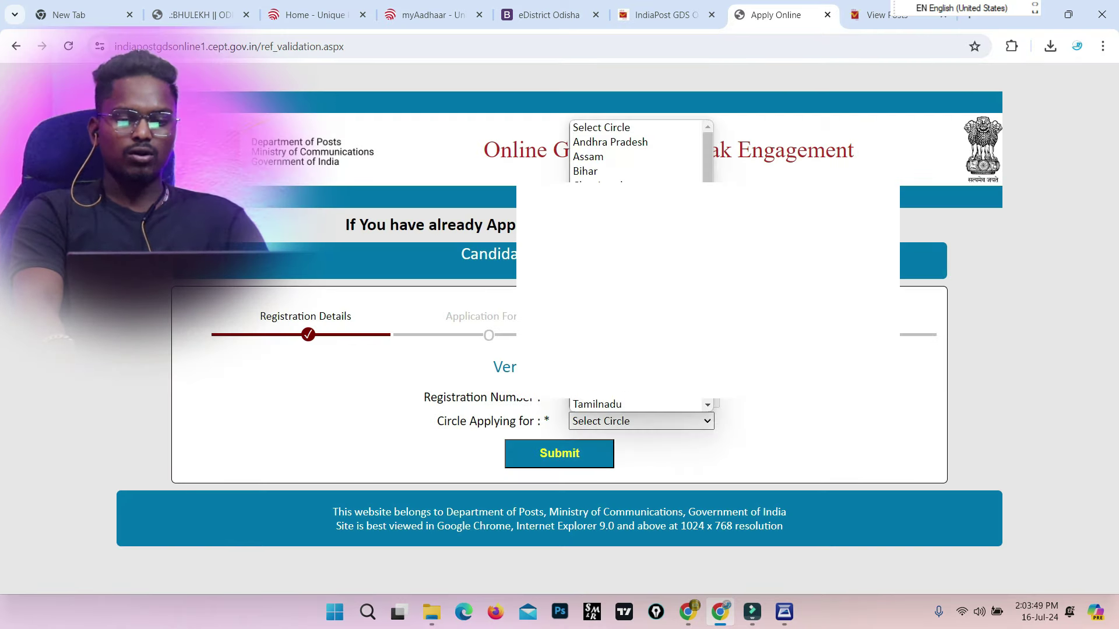
pyautogui.click(588, 370)
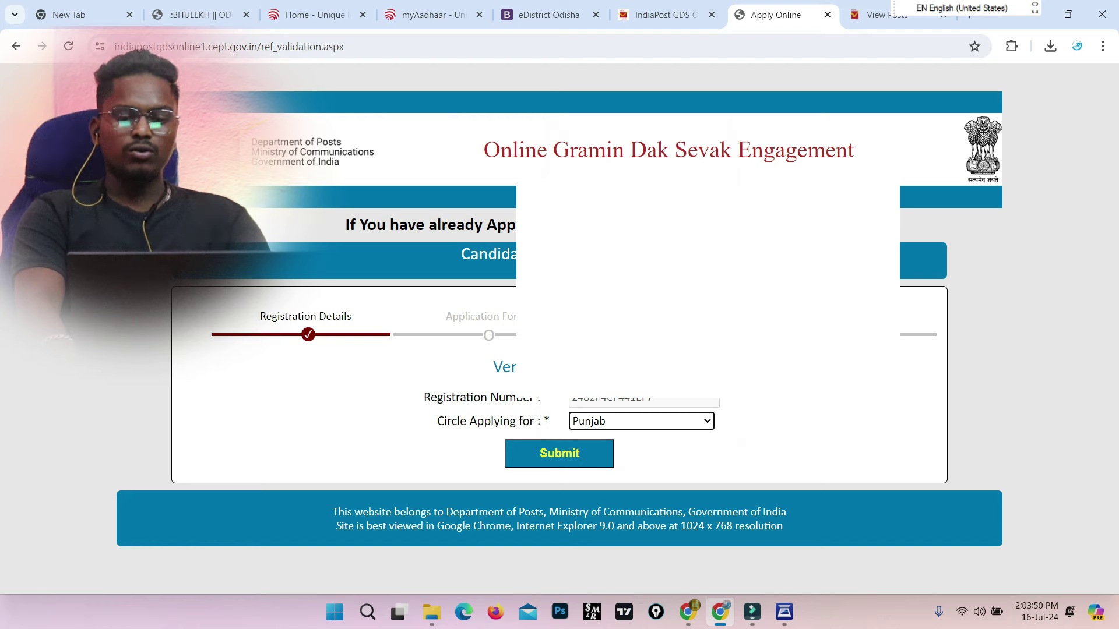
pyautogui.click(641, 421)
pyautogui.scroll(-1, 641, 266)
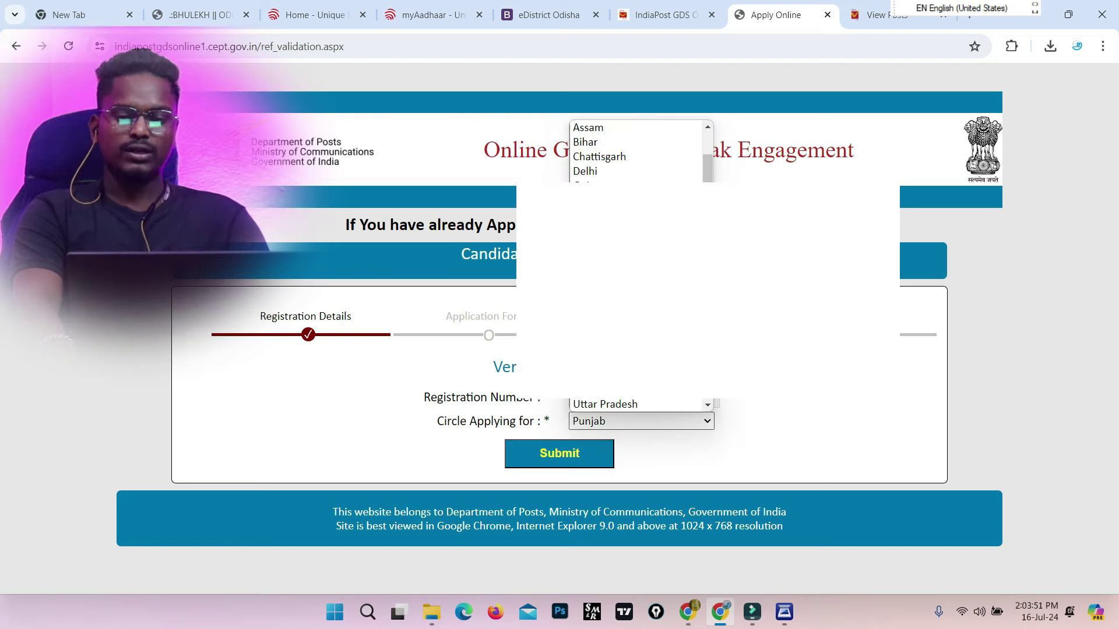
pyautogui.click(589, 331)
pyautogui.click(559, 453)
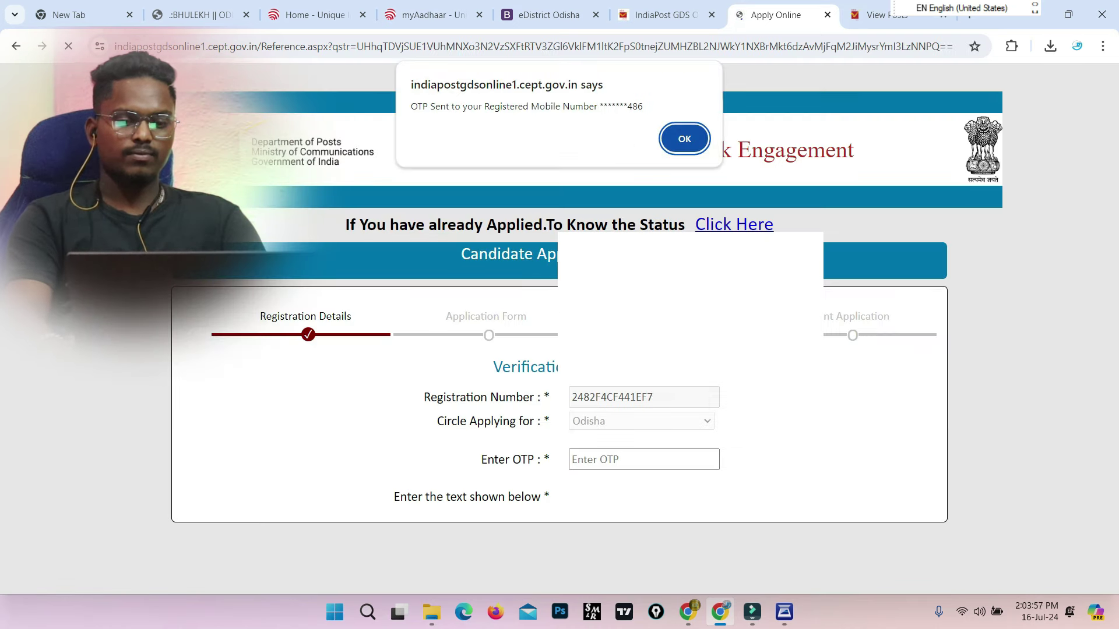
# Dismiss the OTP alert, enter the captcha text, and submit the verification form.
pyautogui.press('Return')
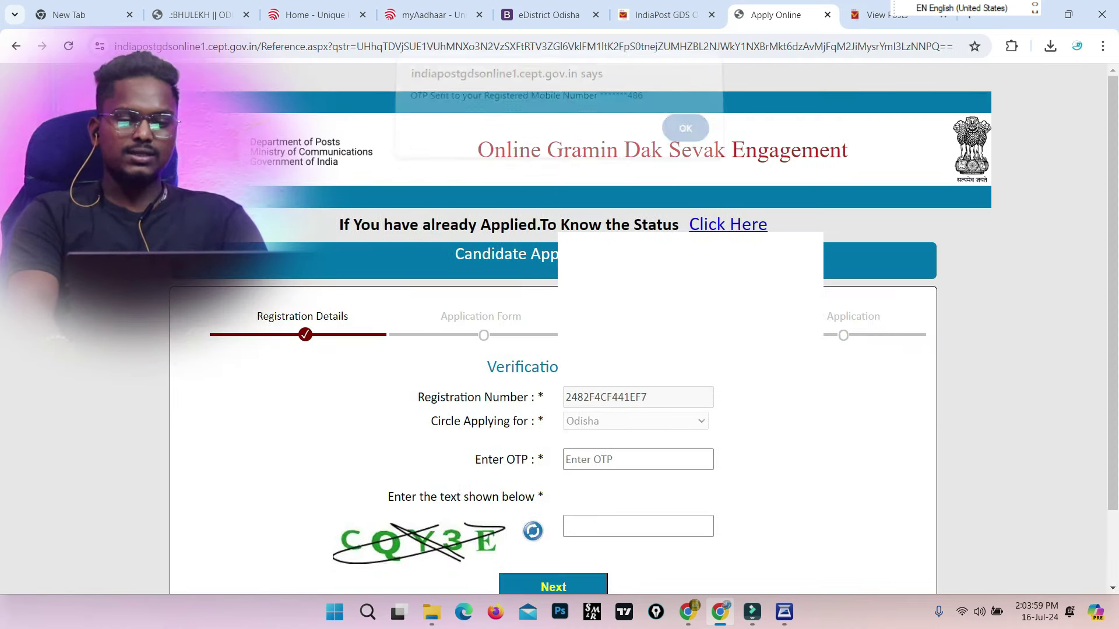
pyautogui.scroll(-2, 559, 327)
pyautogui.click(638, 437)
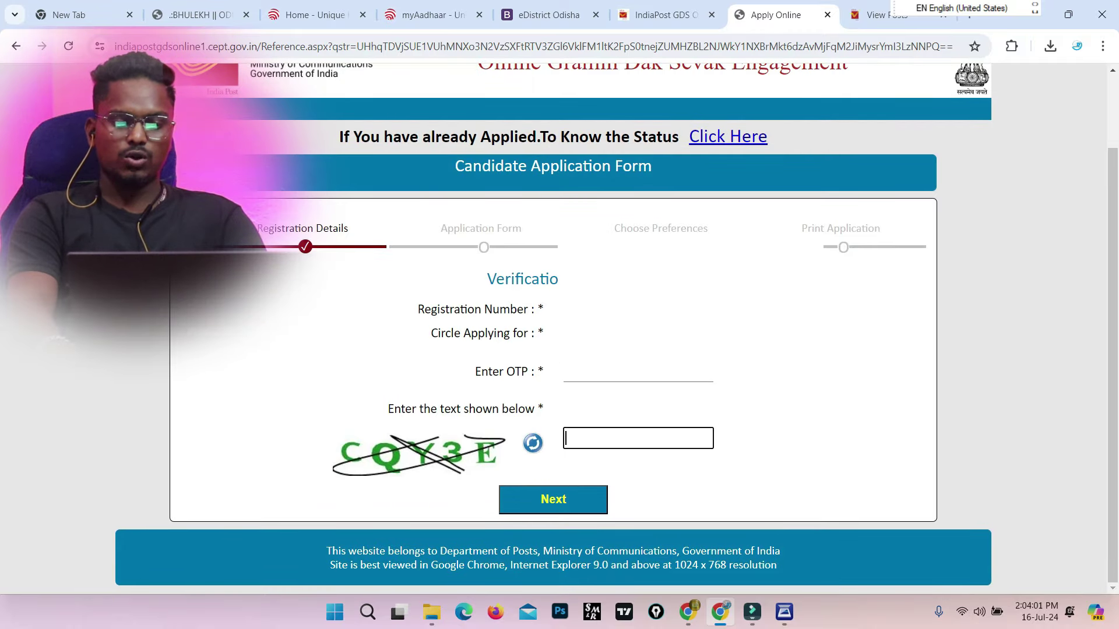
pyautogui.write('c')
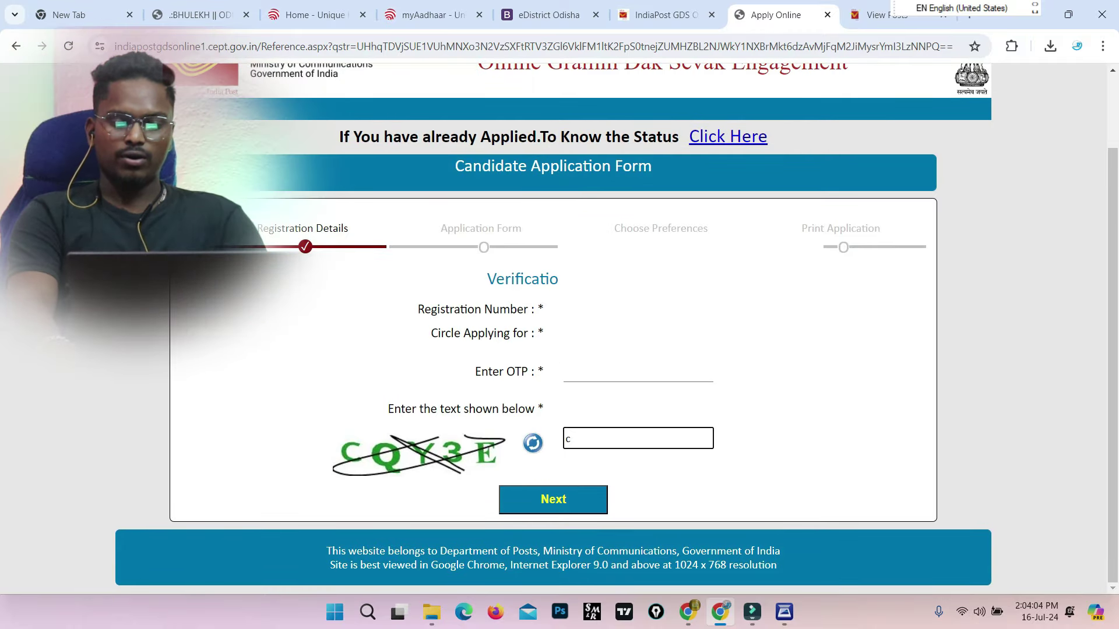
pyautogui.write('q')
pyautogui.press('BackSpace')
pyautogui.press('BackSpace')
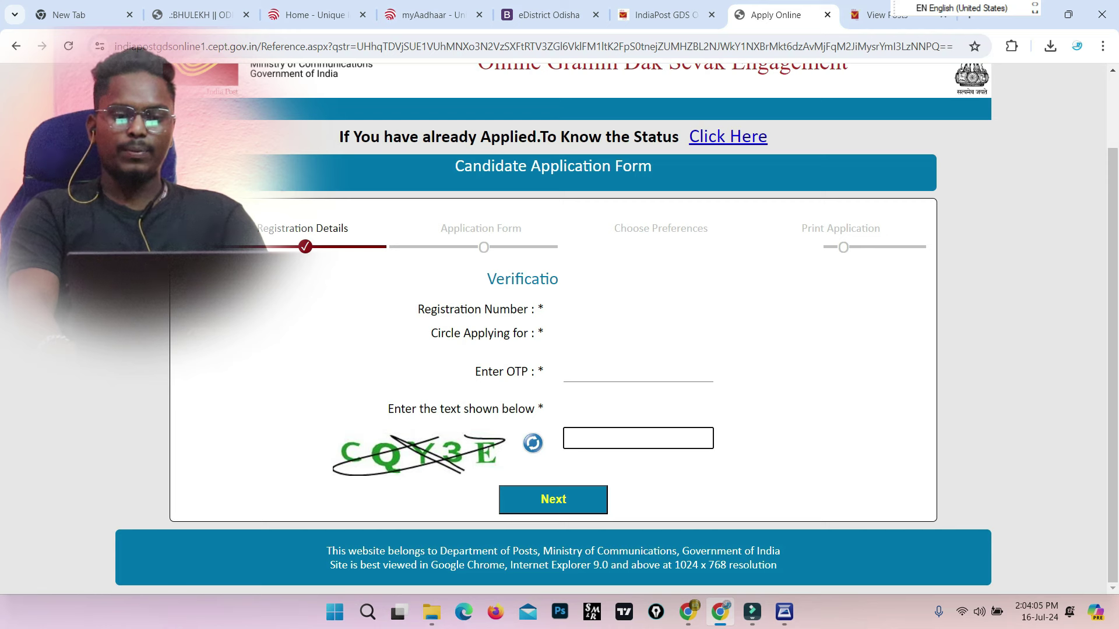
pyautogui.write('CQ')
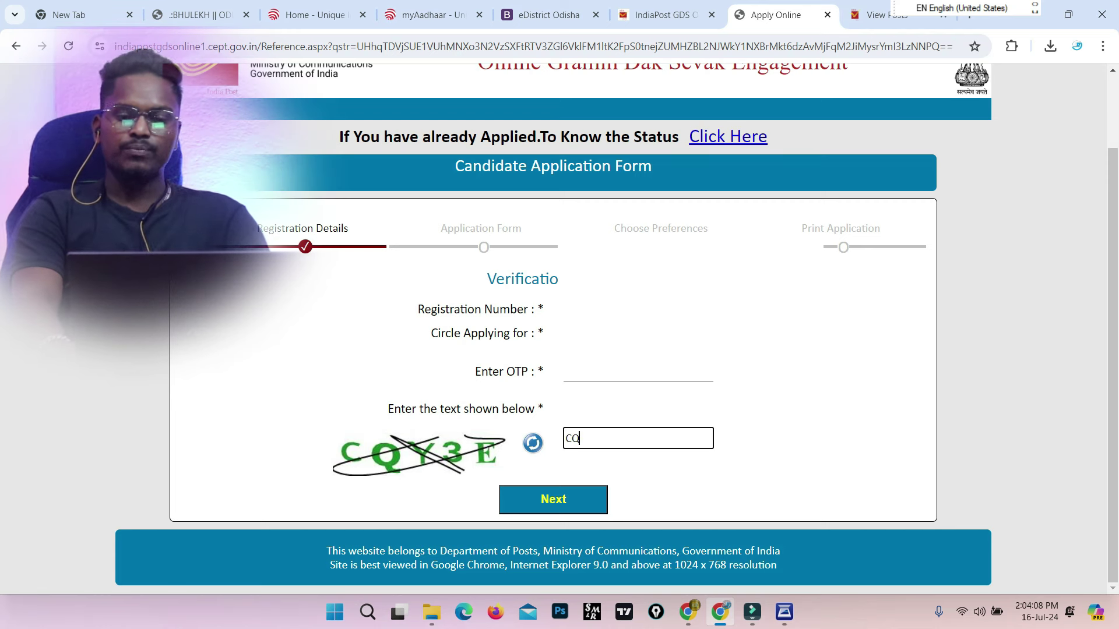
pyautogui.write('Y23')
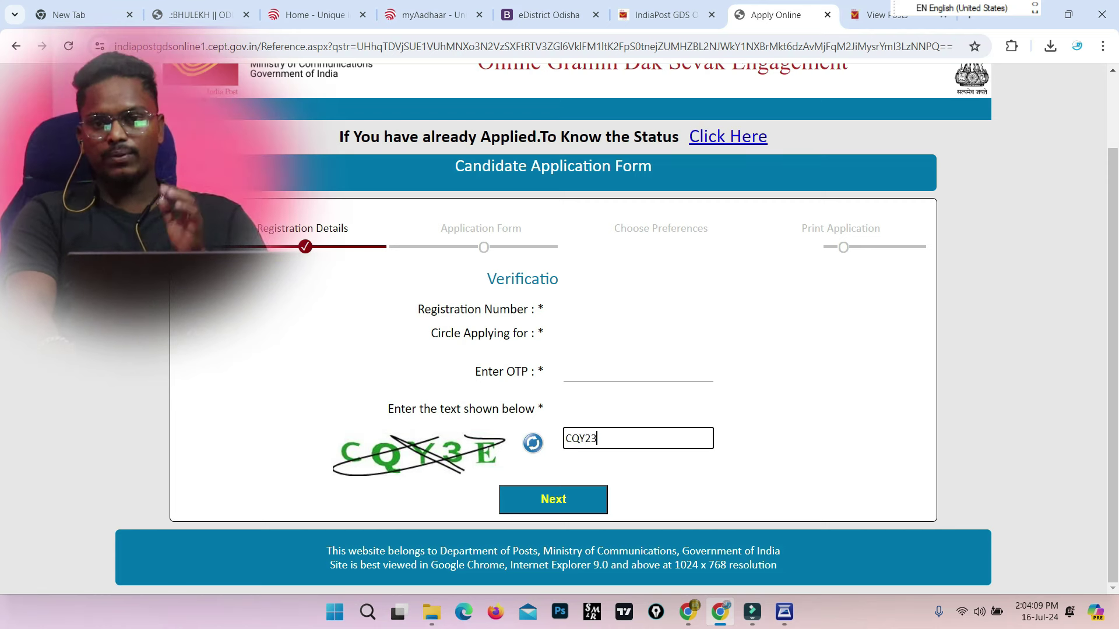
pyautogui.press('BackSpace')
pyautogui.press('BackSpace')
pyautogui.write('3E')
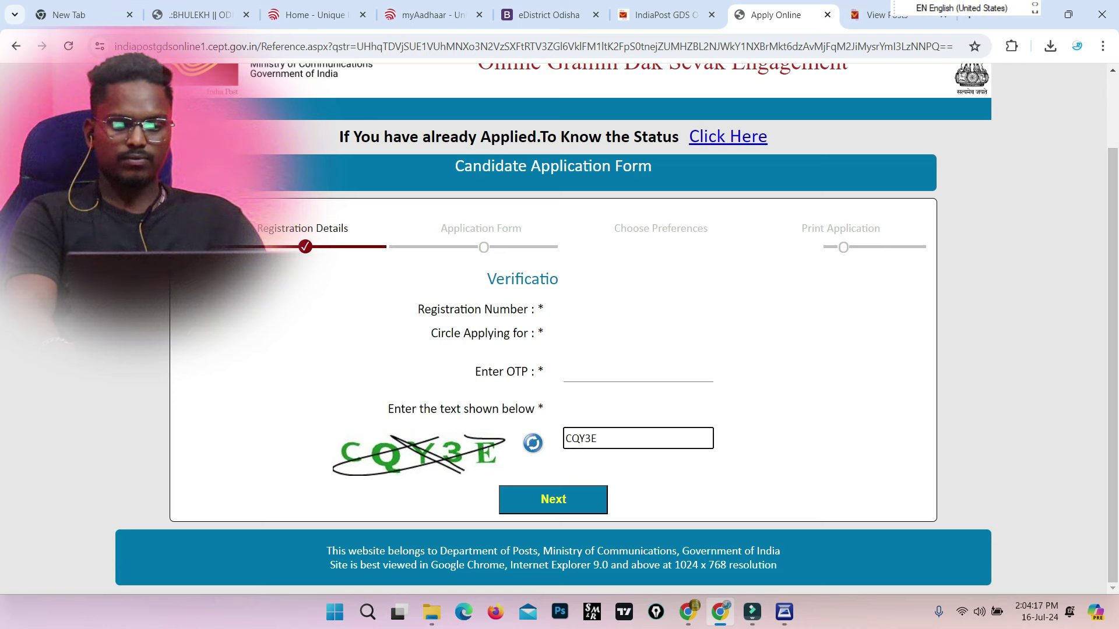
pyautogui.click(638, 373)
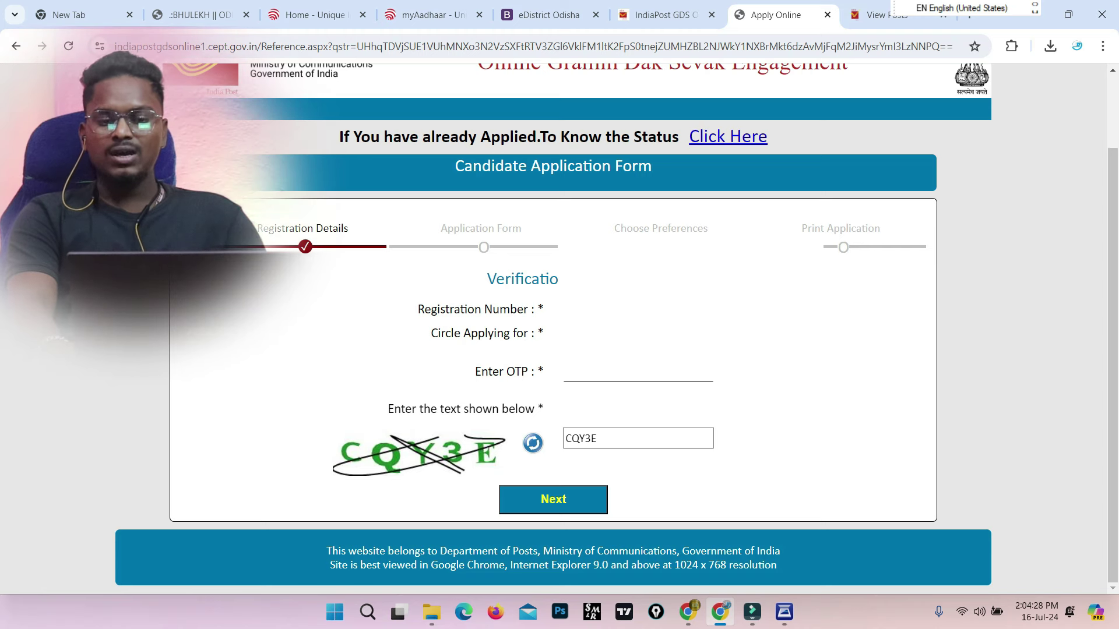
pyautogui.press('Return')
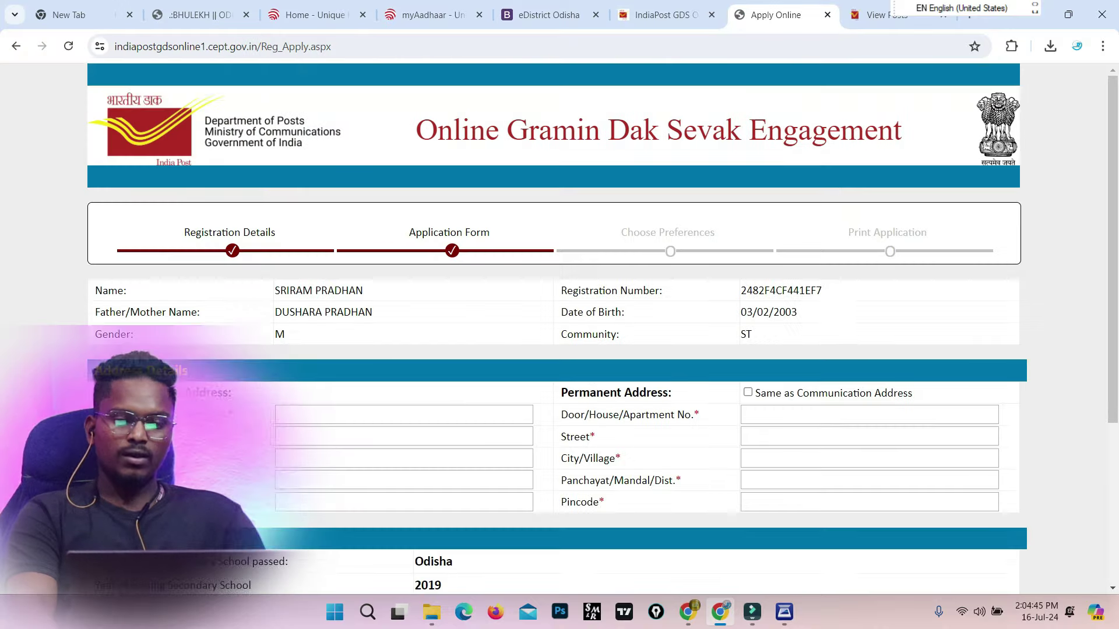
# Scroll to Address Details and put the cursor in the communication house number field.
pyautogui.scroll(-2, 557, 327)
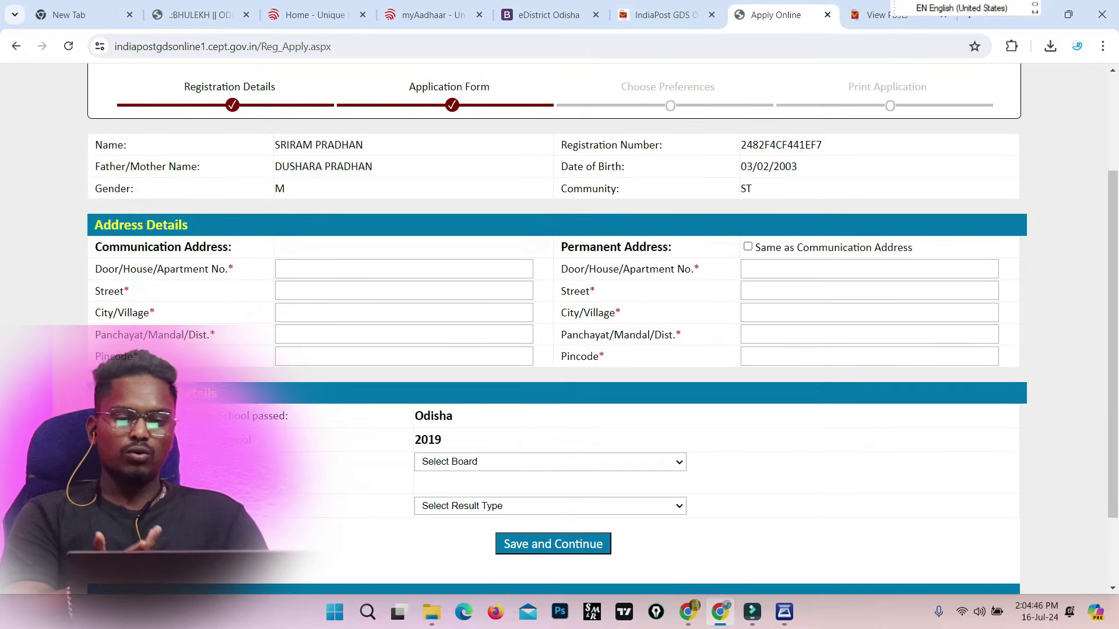
pyautogui.scroll(-1, 560, 326)
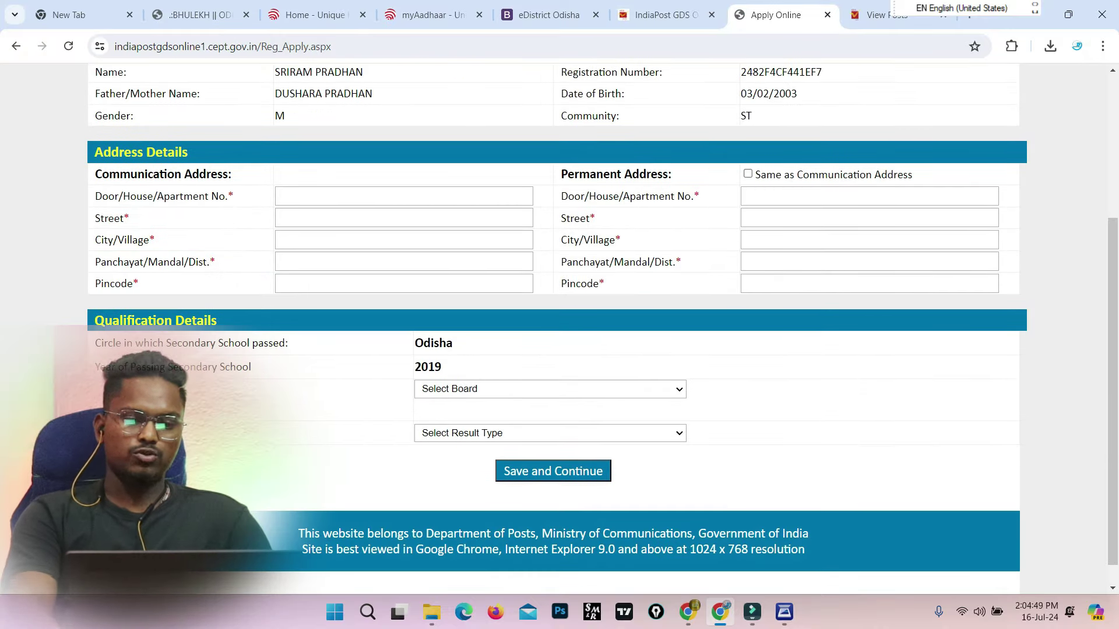
pyautogui.click(403, 196)
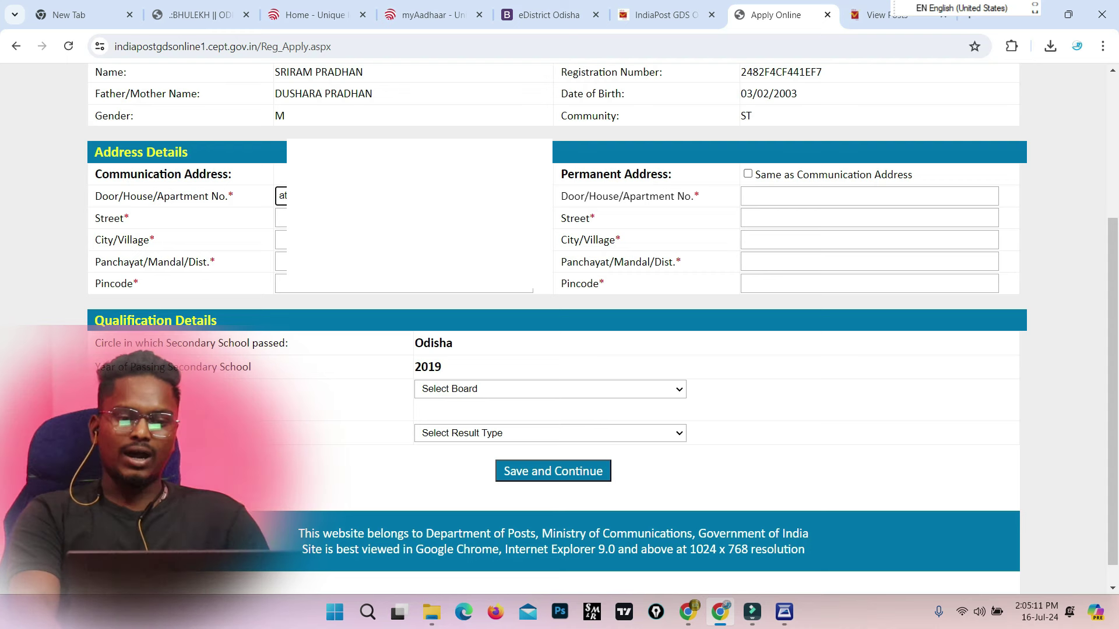
# Fill in the communication address Street, City/Village, Panchayat/Mandal/District and Pincode fields.
pyautogui.click(281, 217)
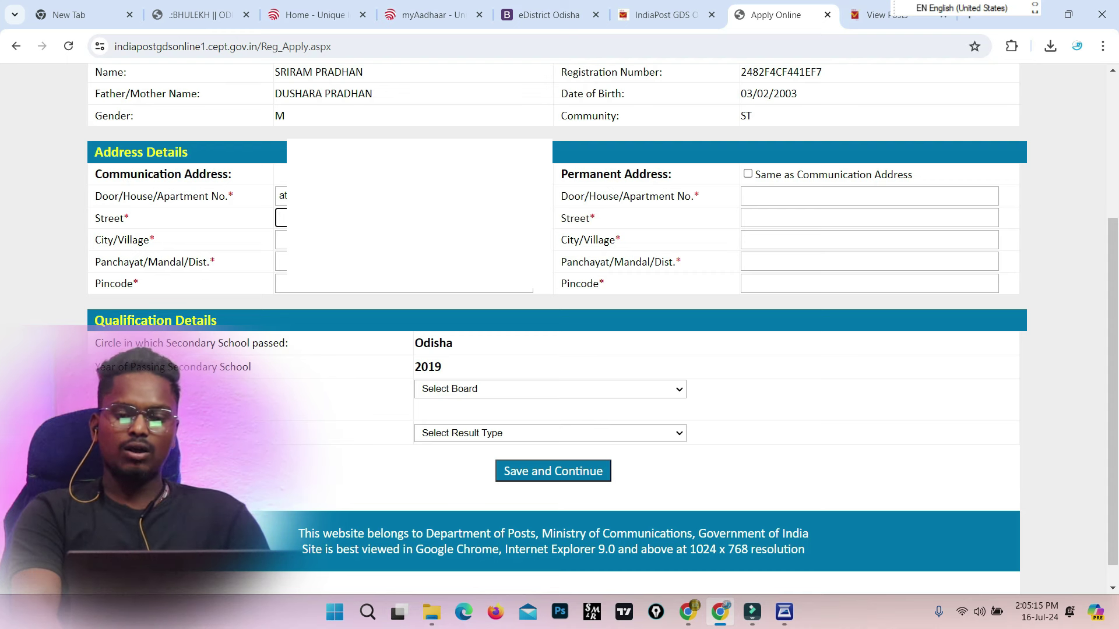
pyautogui.write('R')
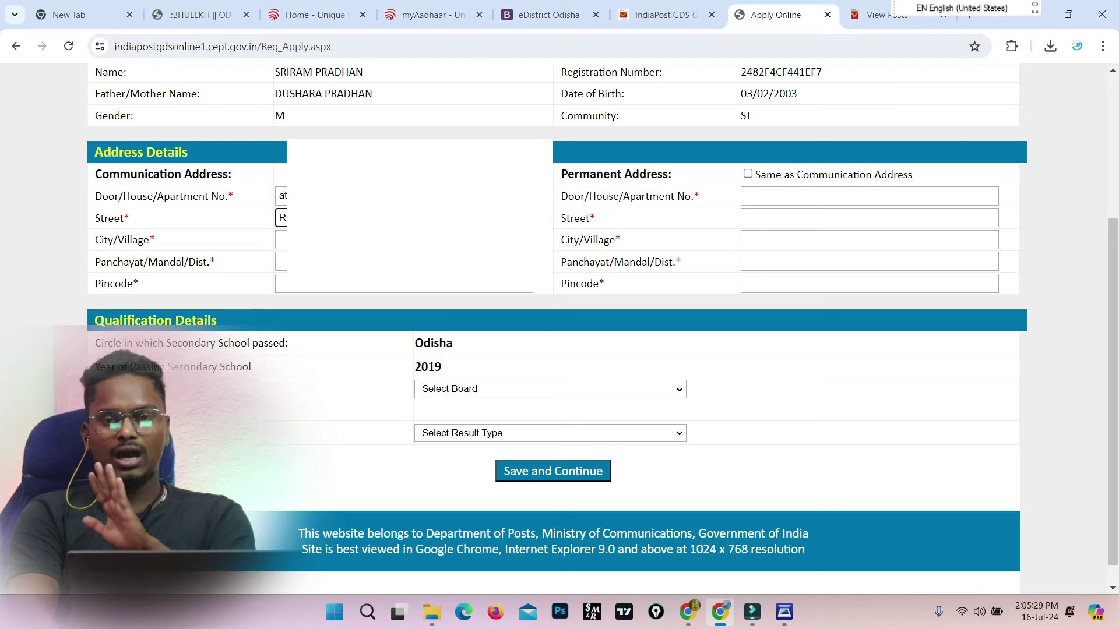
pyautogui.click(745, 218)
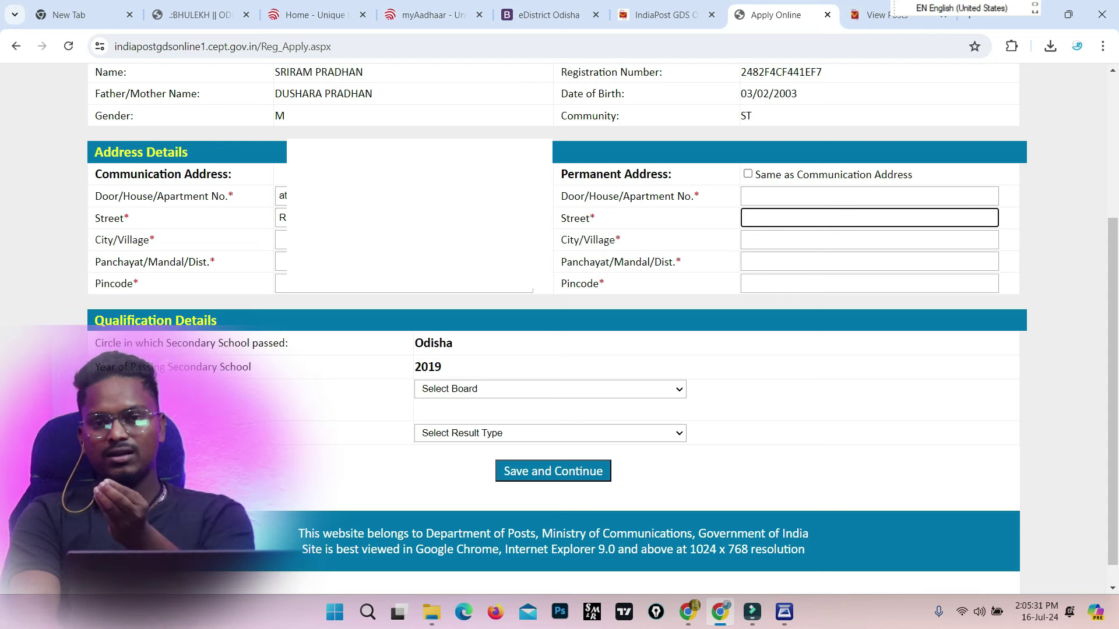
pyautogui.click(280, 239)
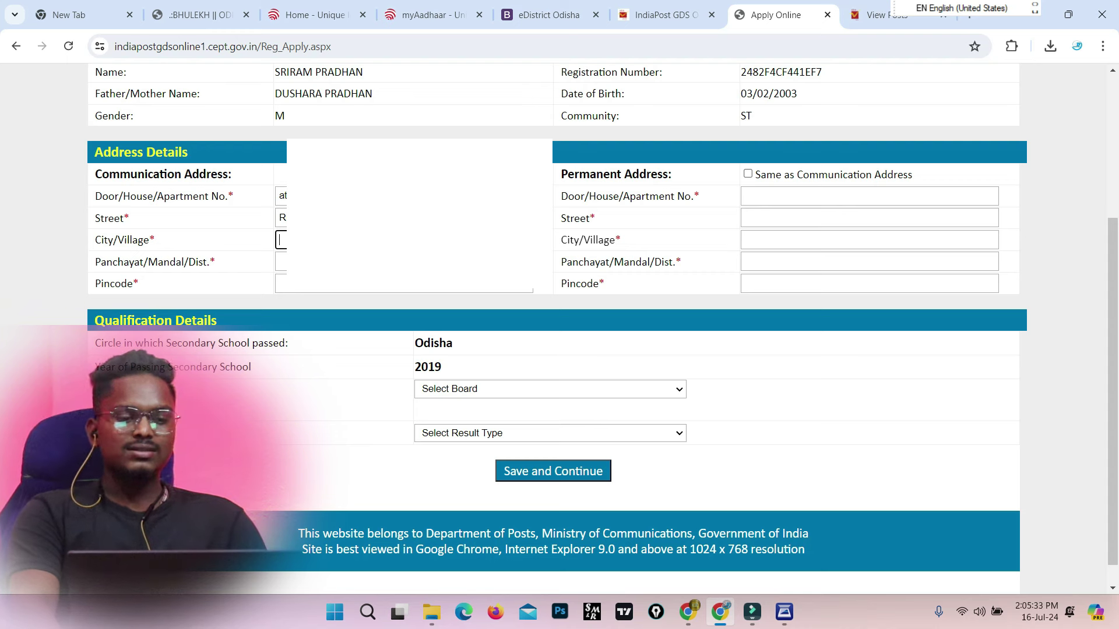
pyautogui.write('ba')
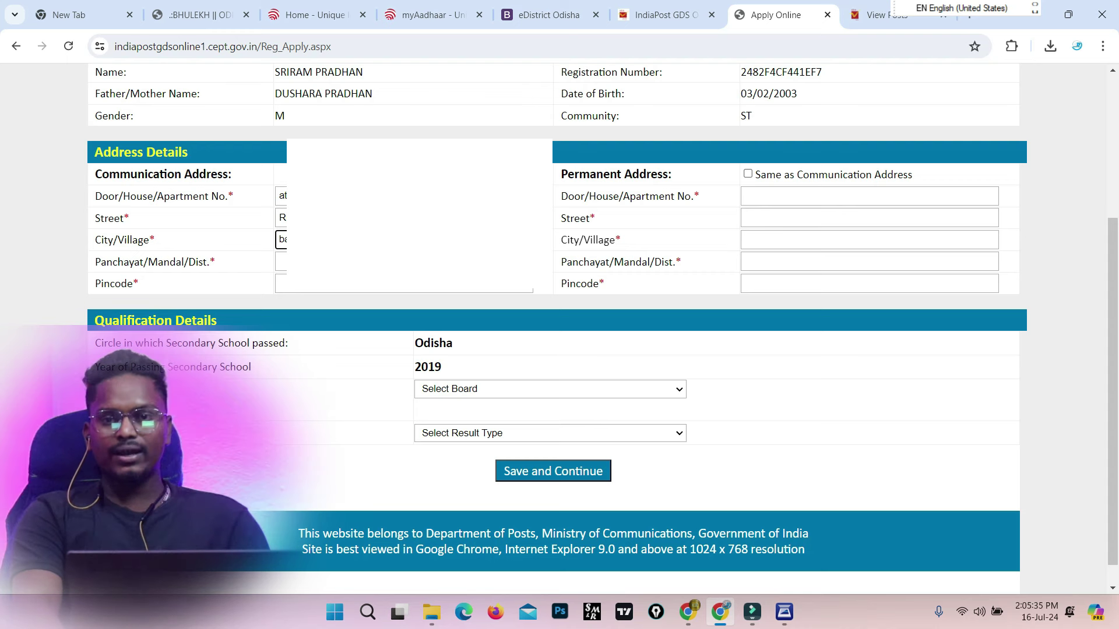
pyautogui.press('BackSpace')
pyautogui.press('BackSpace')
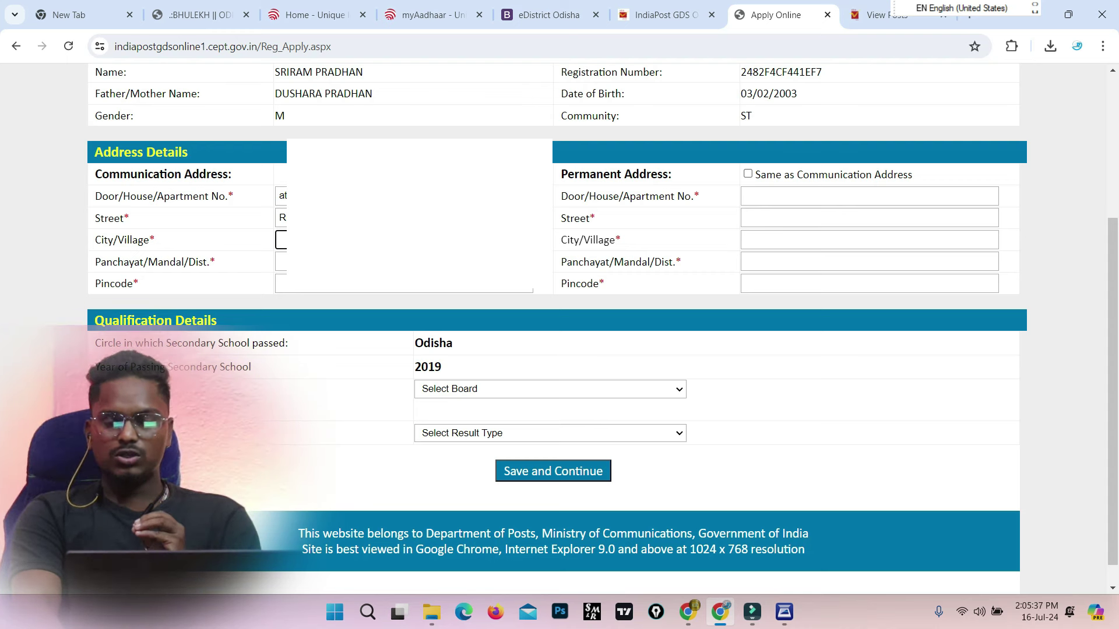
pyautogui.write('R')
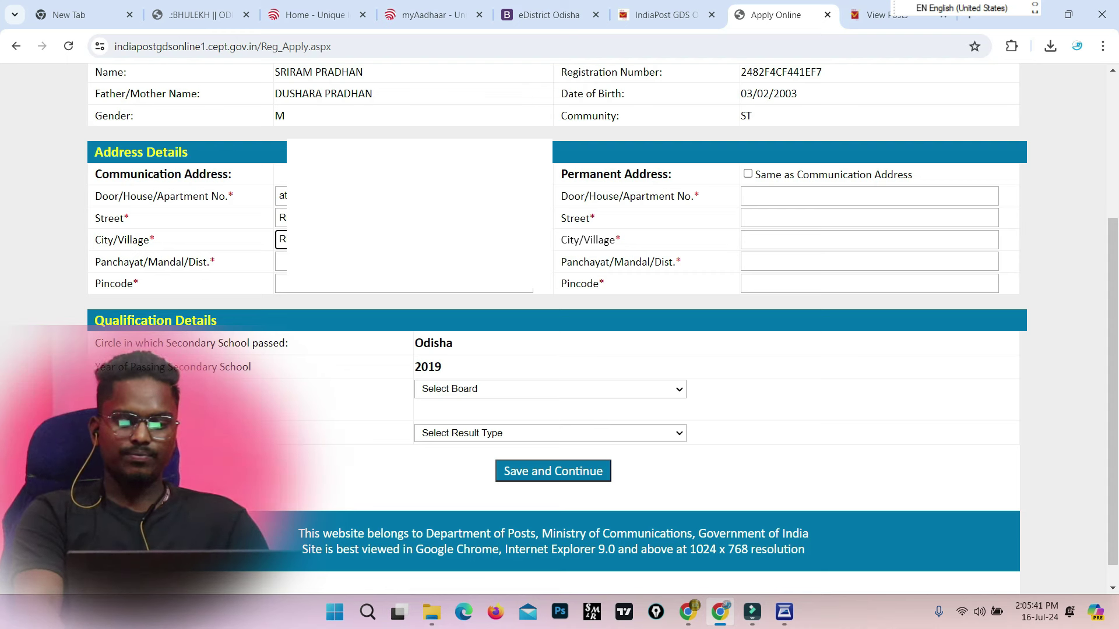
pyautogui.press('BackSpace')
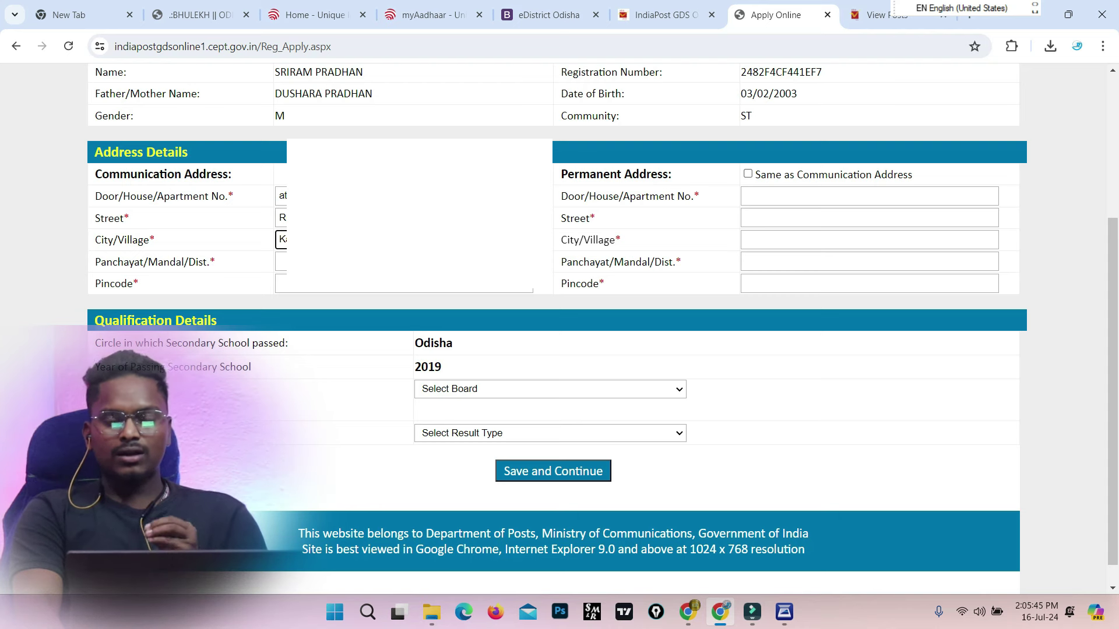
pyautogui.click(745, 240)
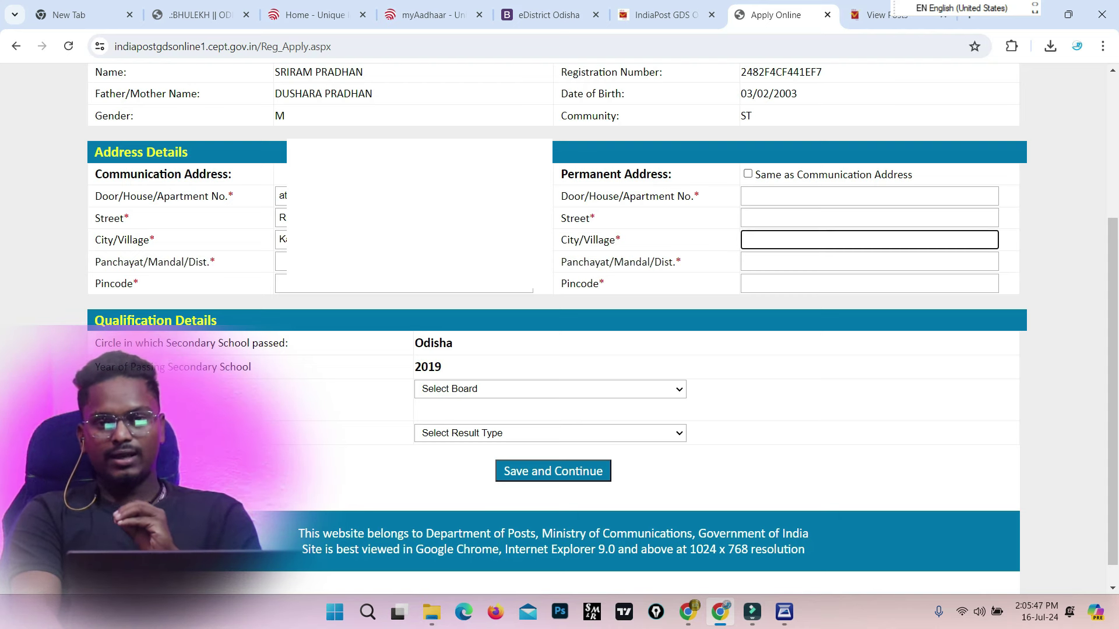
pyautogui.click(280, 262)
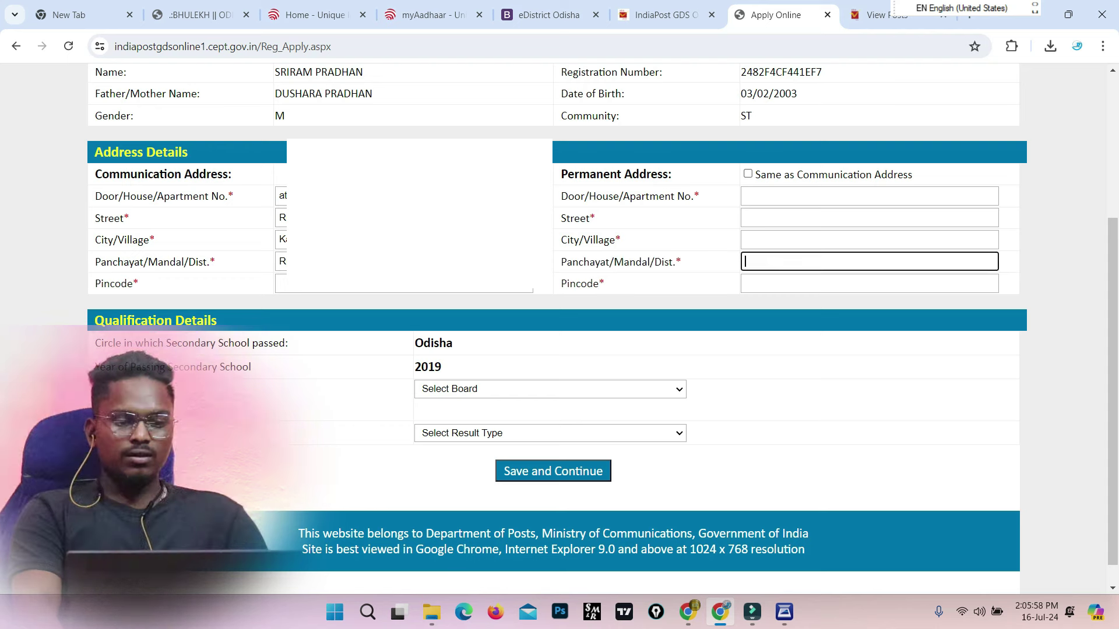
pyautogui.press('Tab')
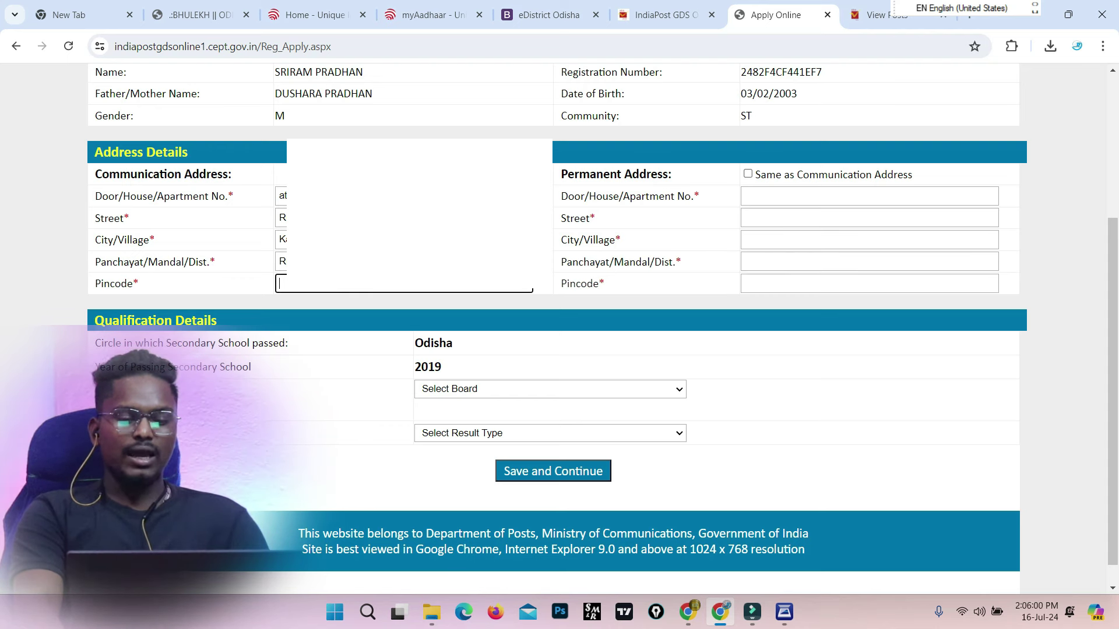
pyautogui.write('76')
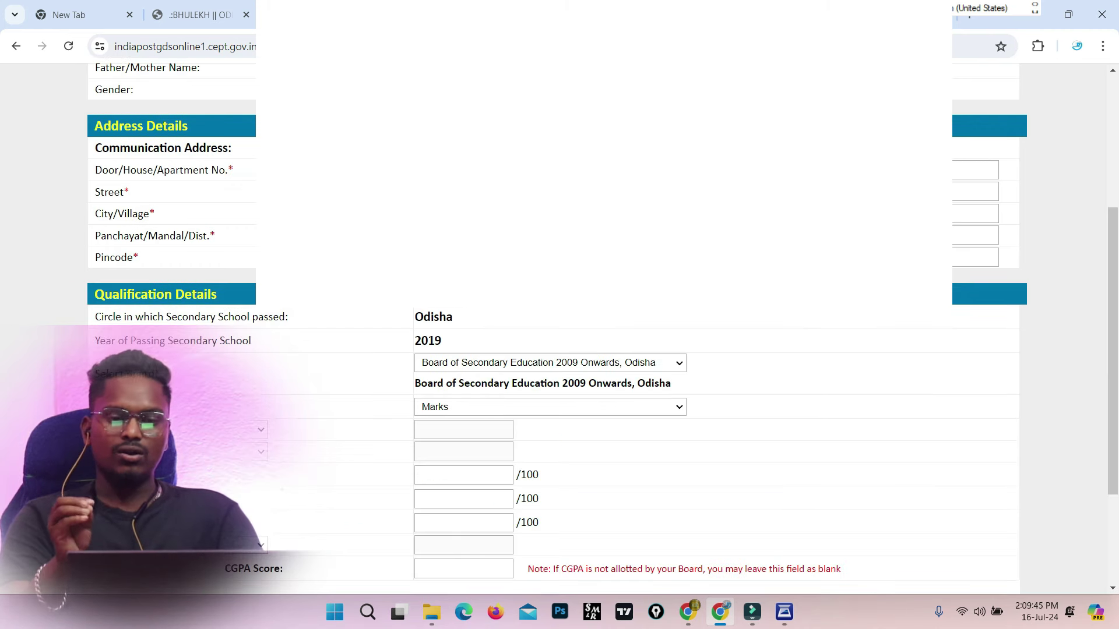
# Set the result type to Marks and enter 30 for Second Language - English.
pyautogui.press('space')
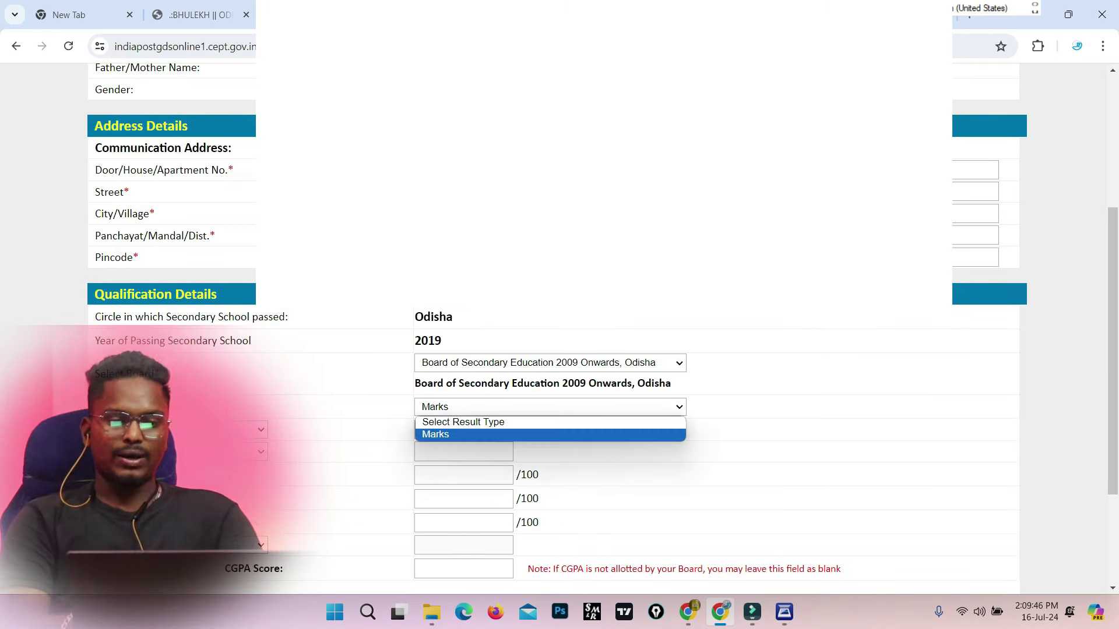
pyautogui.press('Return')
pyautogui.click(261, 429)
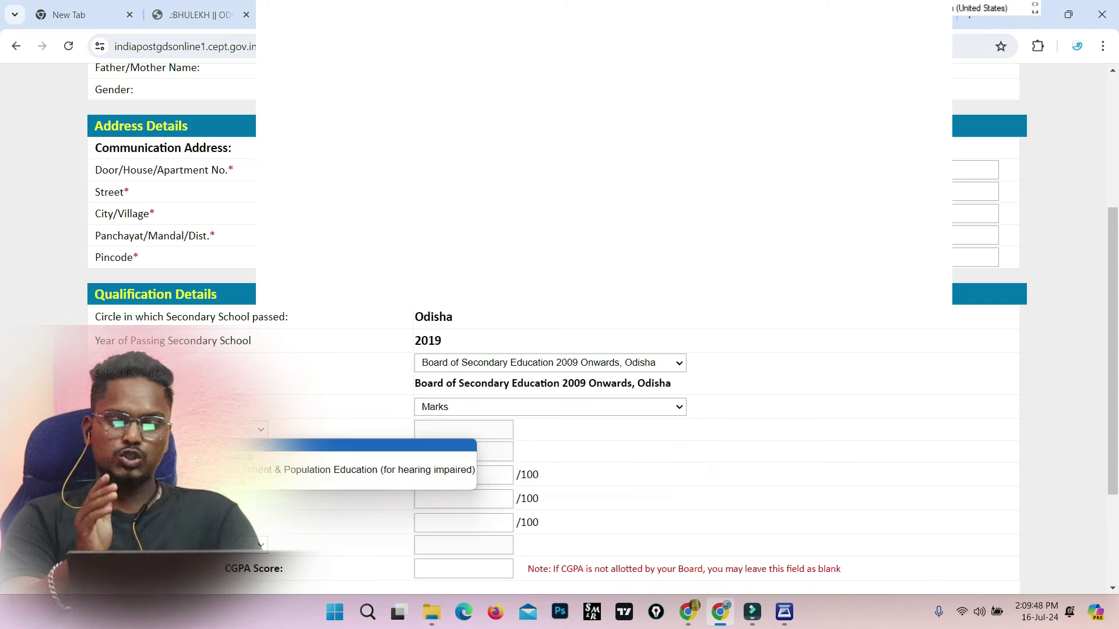
pyautogui.press('Return')
pyautogui.press('Tab')
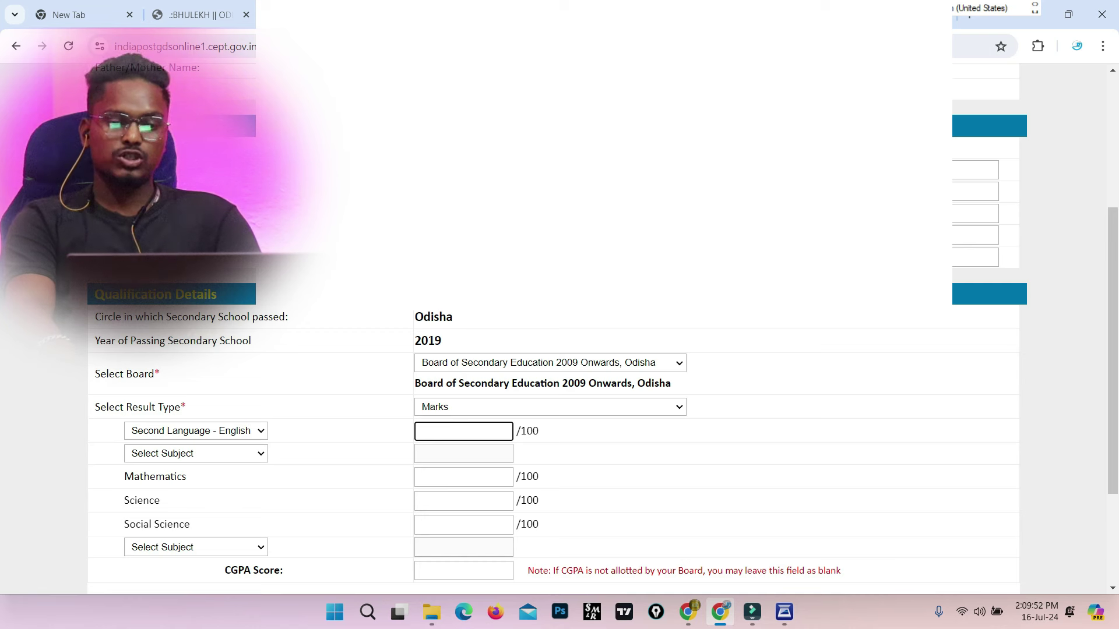
pyautogui.write('30')
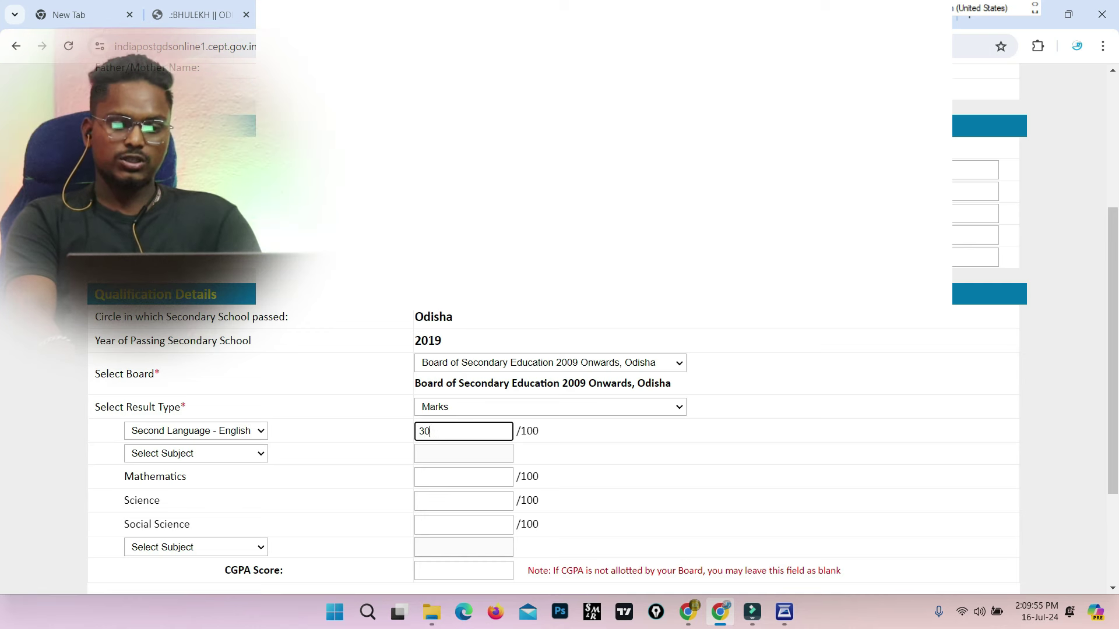
# Choose First Language - Oriya as the second subject with 40 marks.
pyautogui.press('Tab')
pyautogui.hotkey('alt', 'Down')
pyautogui.press('Down')
pyautogui.press('Down')
pyautogui.press('Down')
pyautogui.press('Up')
pyautogui.press('Up')
pyautogui.press('Return')
pyautogui.hotkey('shift', 'Tab')
pyautogui.press('Tab')
pyautogui.press('Tab')
pyautogui.write('40')
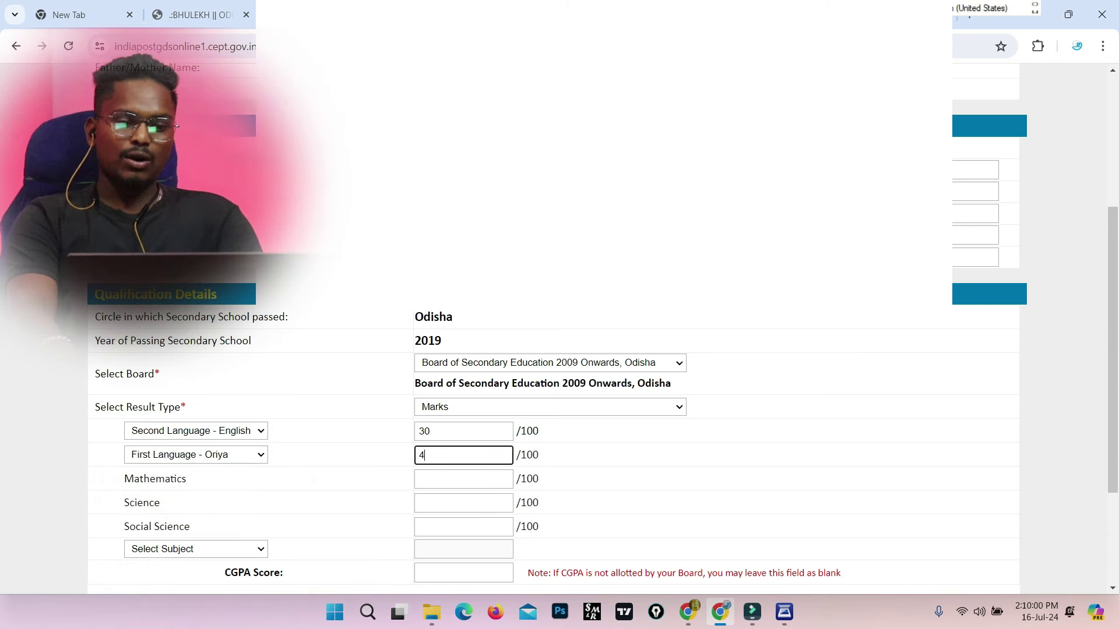
# Enter 30 marks each for Mathematics and Science.
pyautogui.press('Tab')
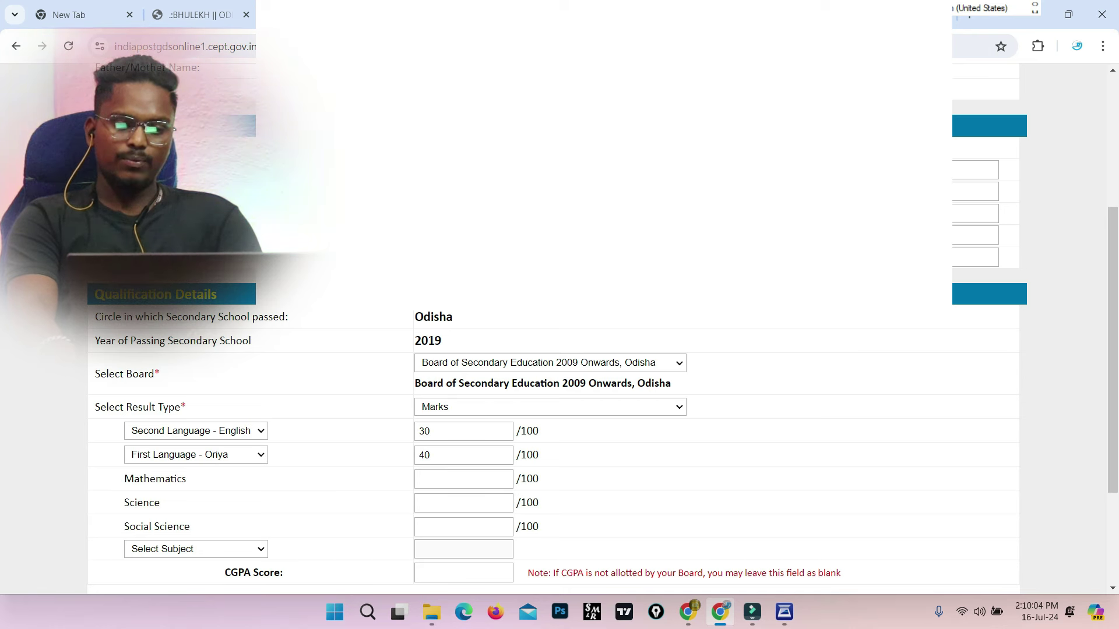
pyautogui.click(463, 479)
pyautogui.write('30')
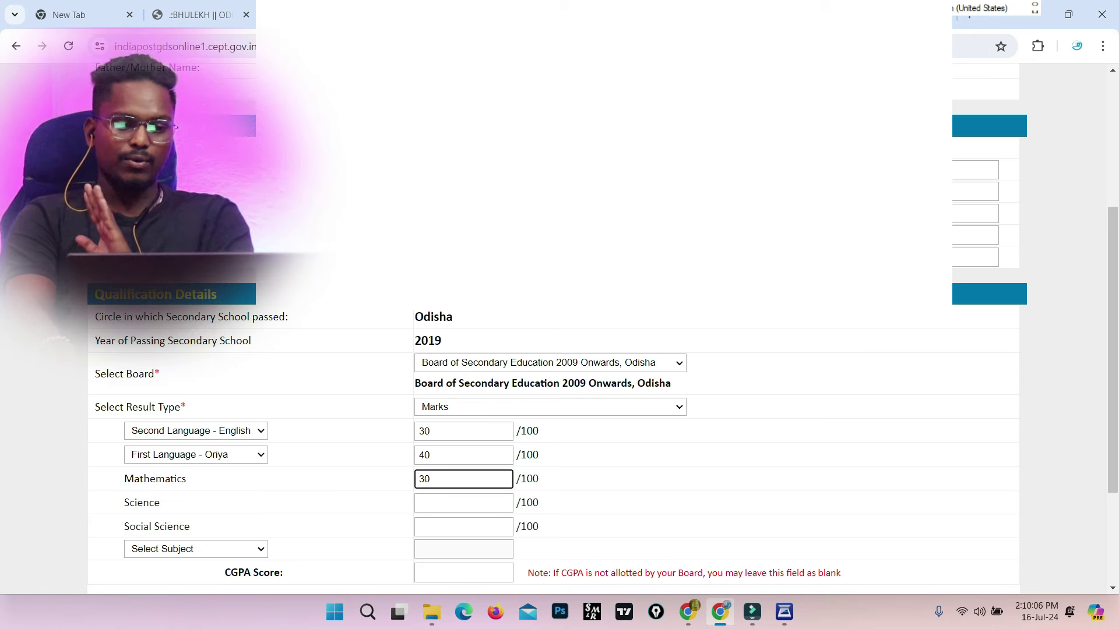
pyautogui.click(462, 503)
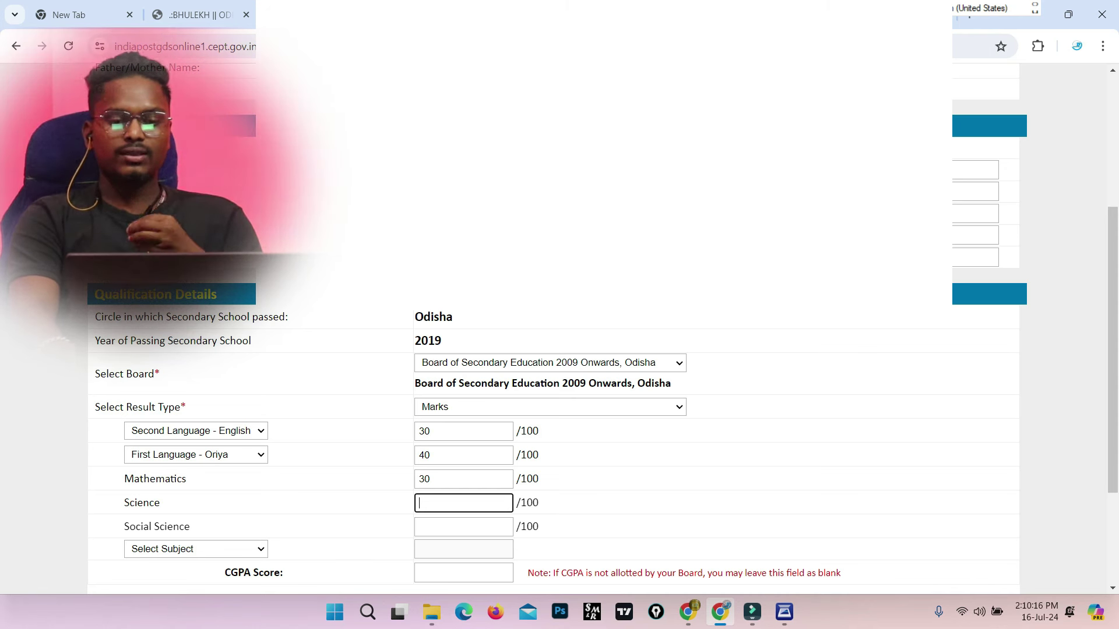
pyautogui.write('30')
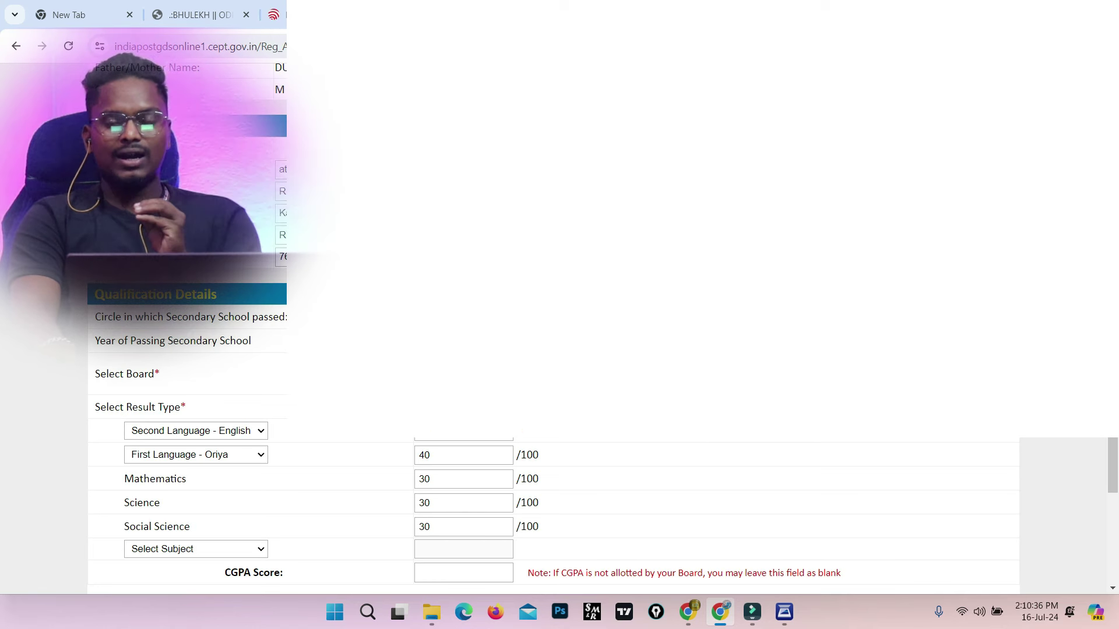
pyautogui.scroll(-3, 554, 408)
pyautogui.click(195, 403)
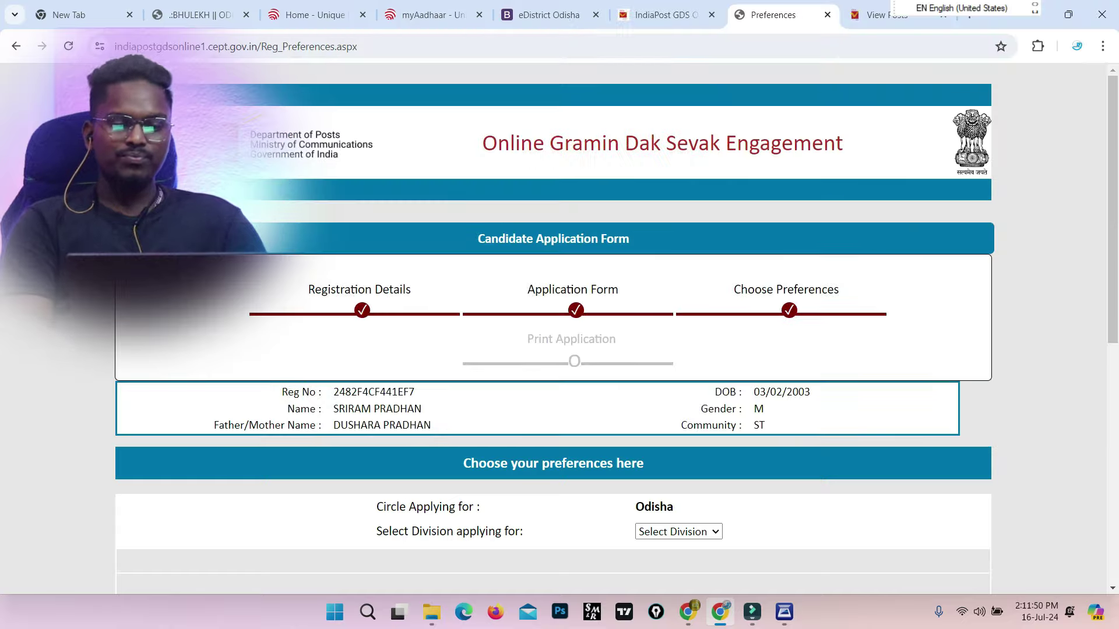
# Scroll the Preferences page and browse the Odisha division list for Phulbani Division.
pyautogui.scroll(-3, 553, 326)
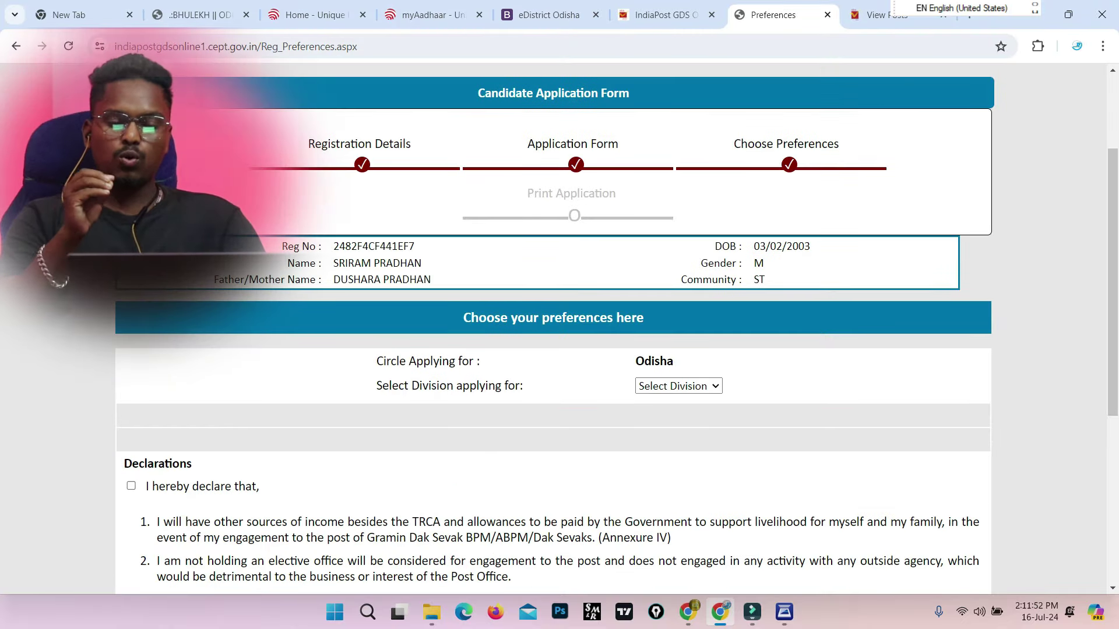
pyautogui.scroll(-3, 554, 327)
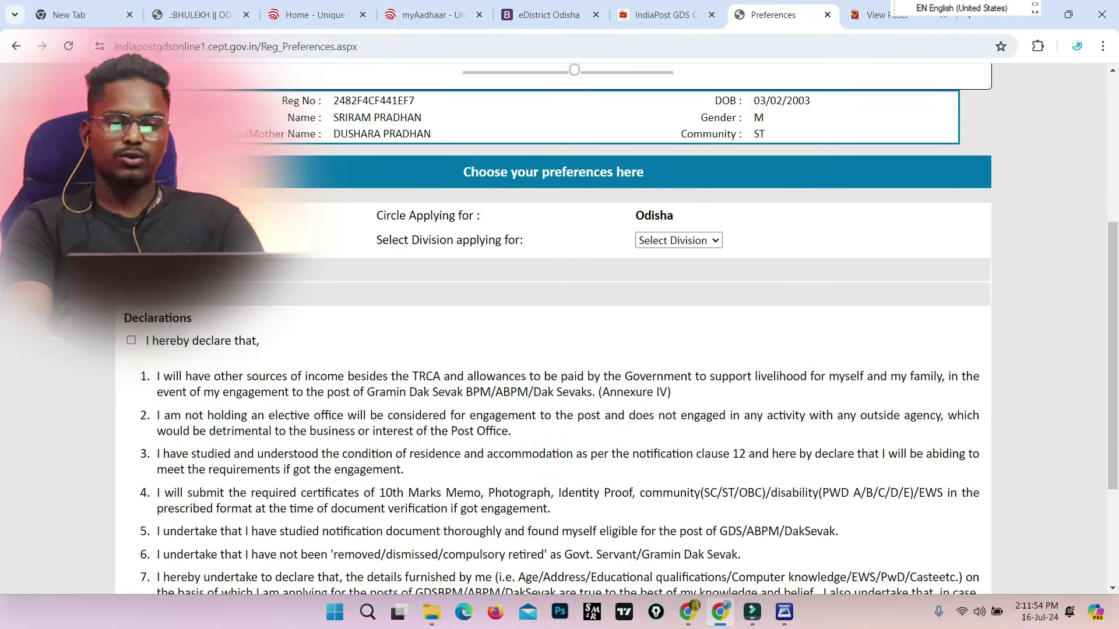
pyautogui.click(679, 240)
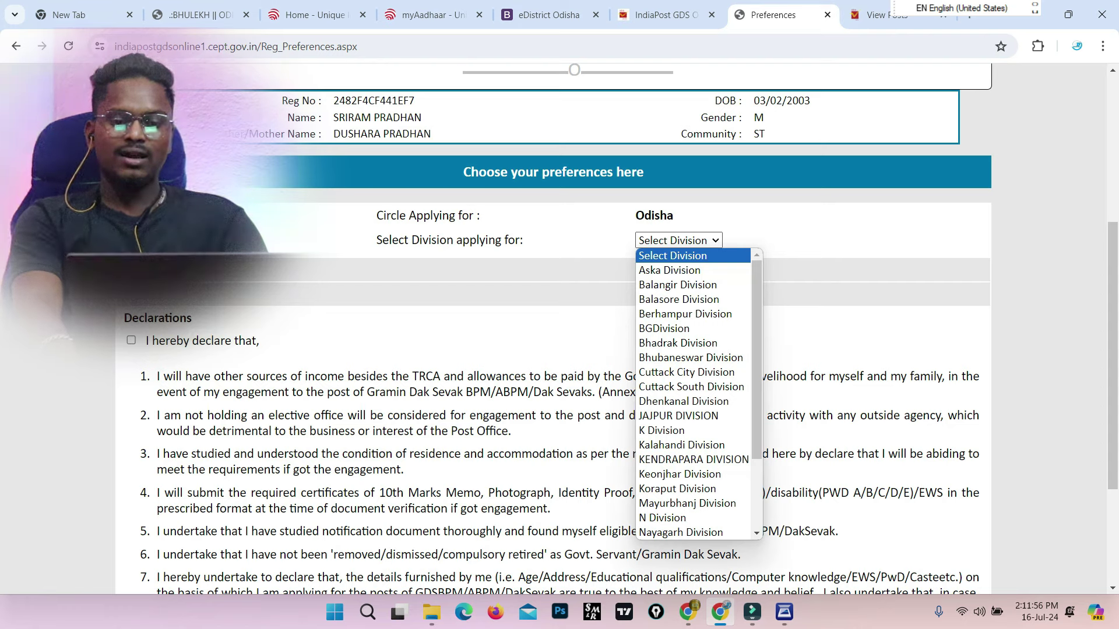
pyautogui.scroll(-2, 688, 372)
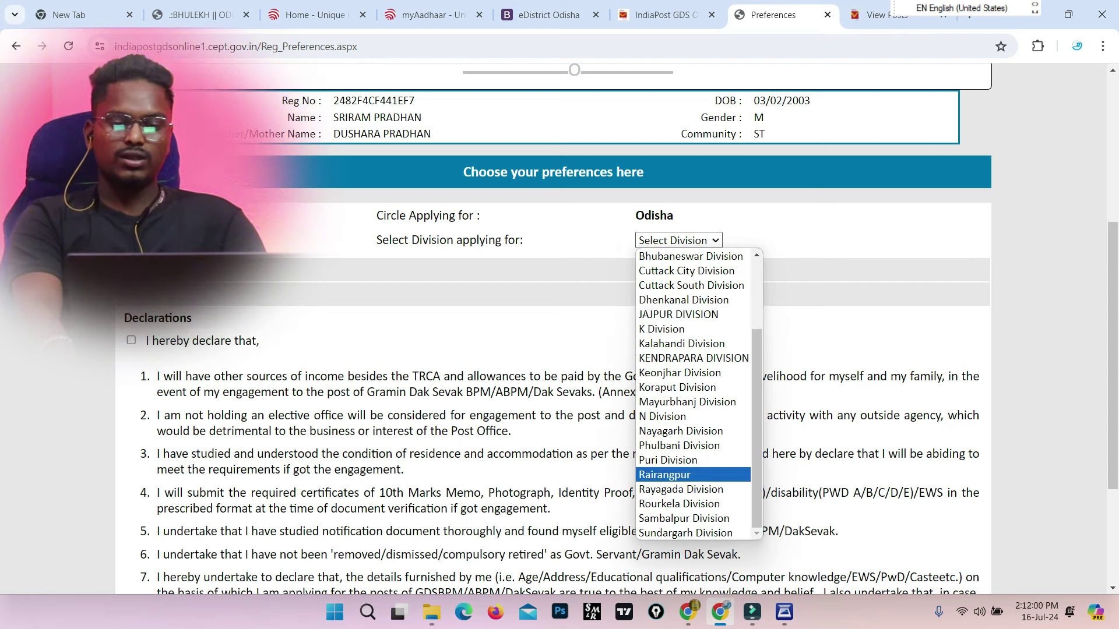
pyautogui.scroll(2, 694, 394)
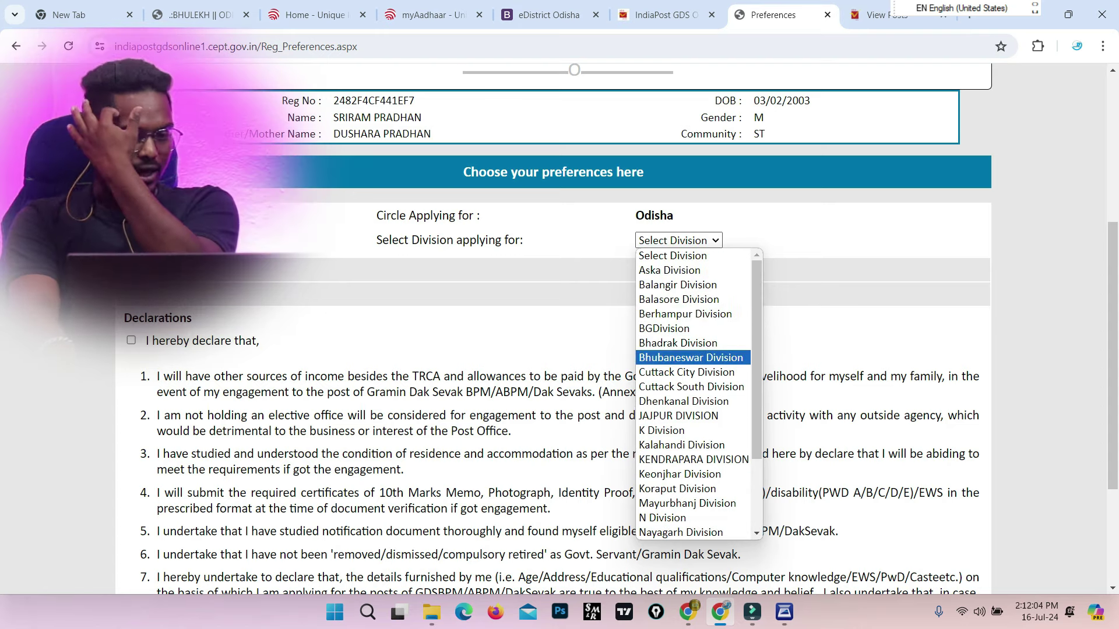
pyautogui.scroll(-2, 693, 358)
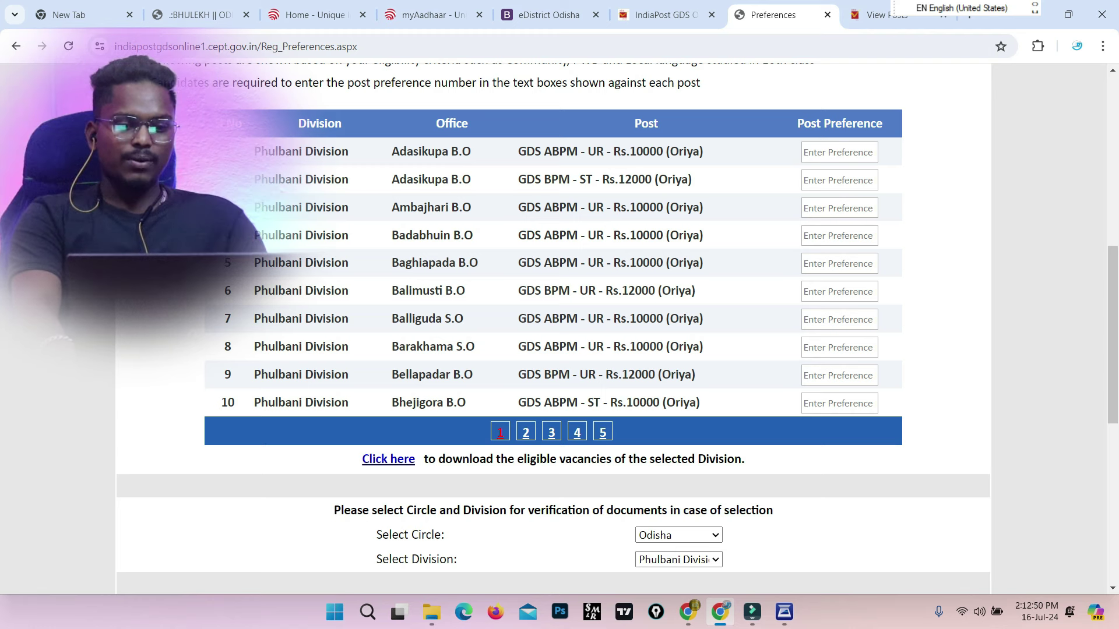
# Enter Phulbani Division post preferences, confirm the verification division, submit, and dismiss the success alert.
pyautogui.click(838, 152)
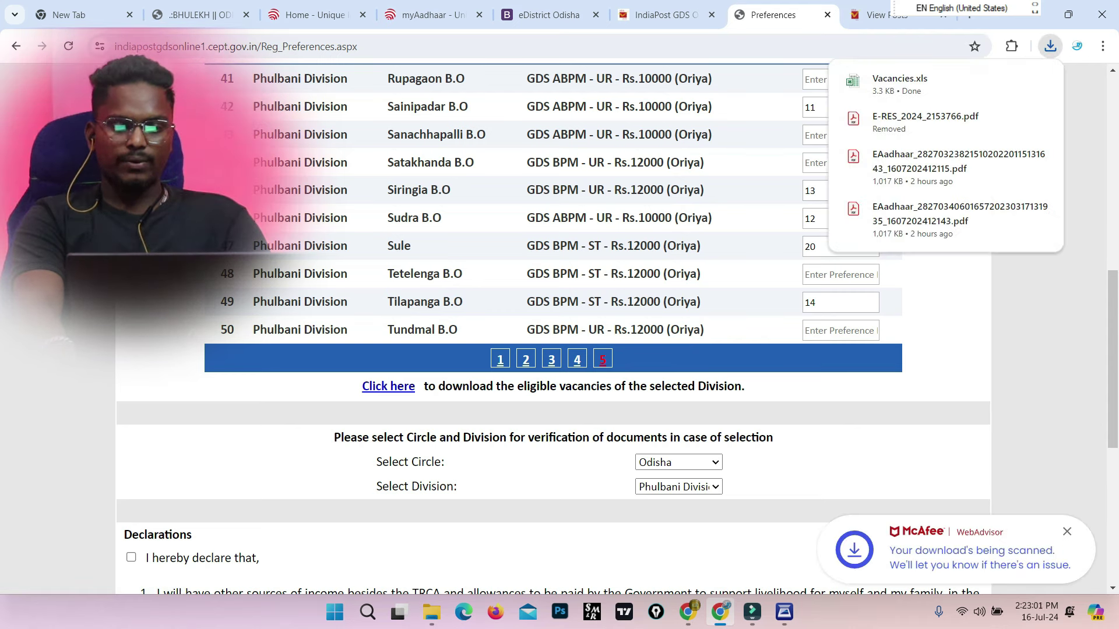
pyautogui.scroll(-2, 560, 327)
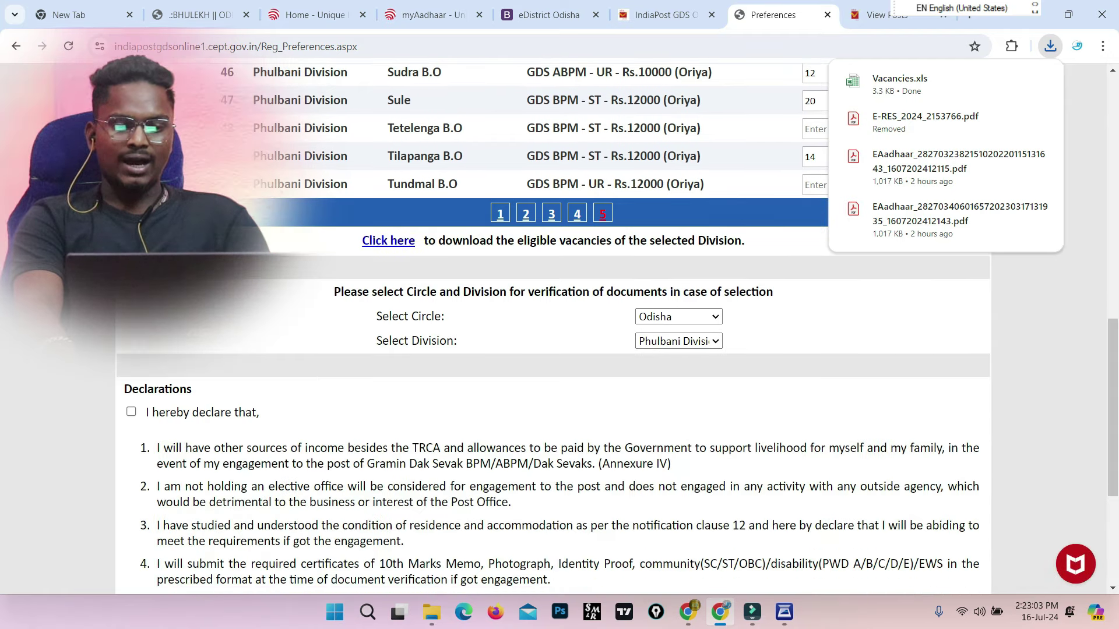
pyautogui.click(678, 341)
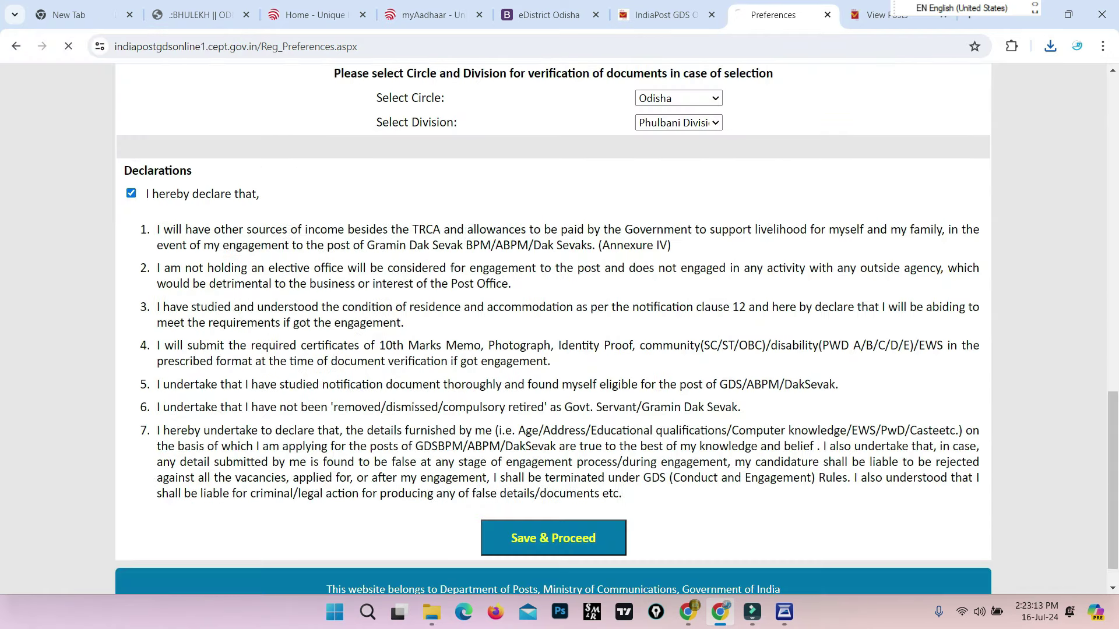
pyautogui.scroll(5, 554, 326)
pyautogui.scroll(-6, 553, 326)
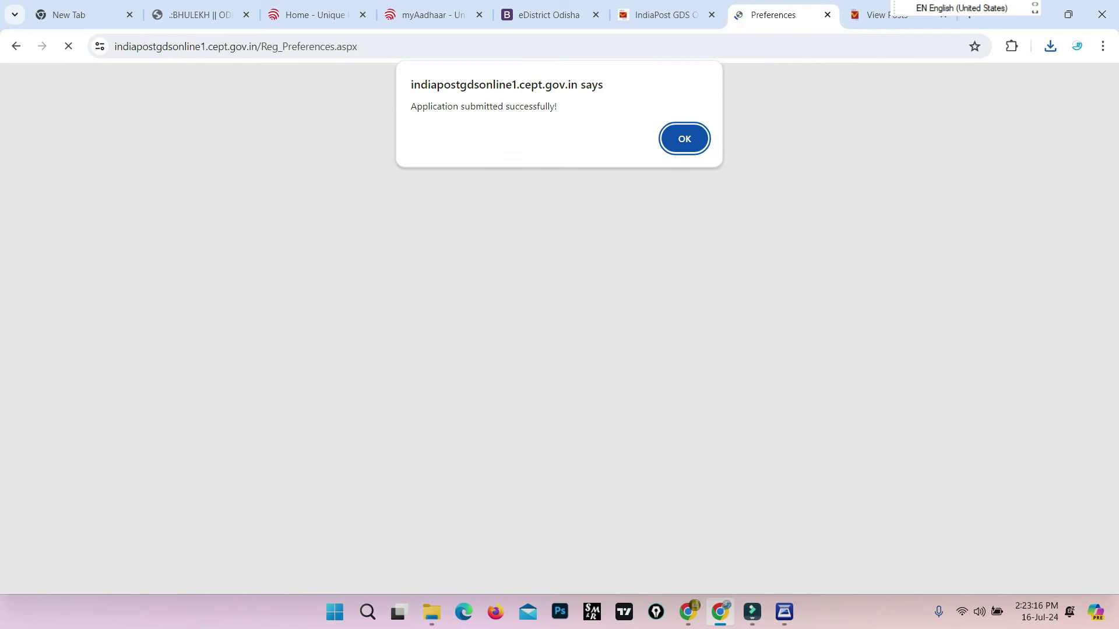
pyautogui.press('Return')
pyautogui.scroll(-4, 553, 326)
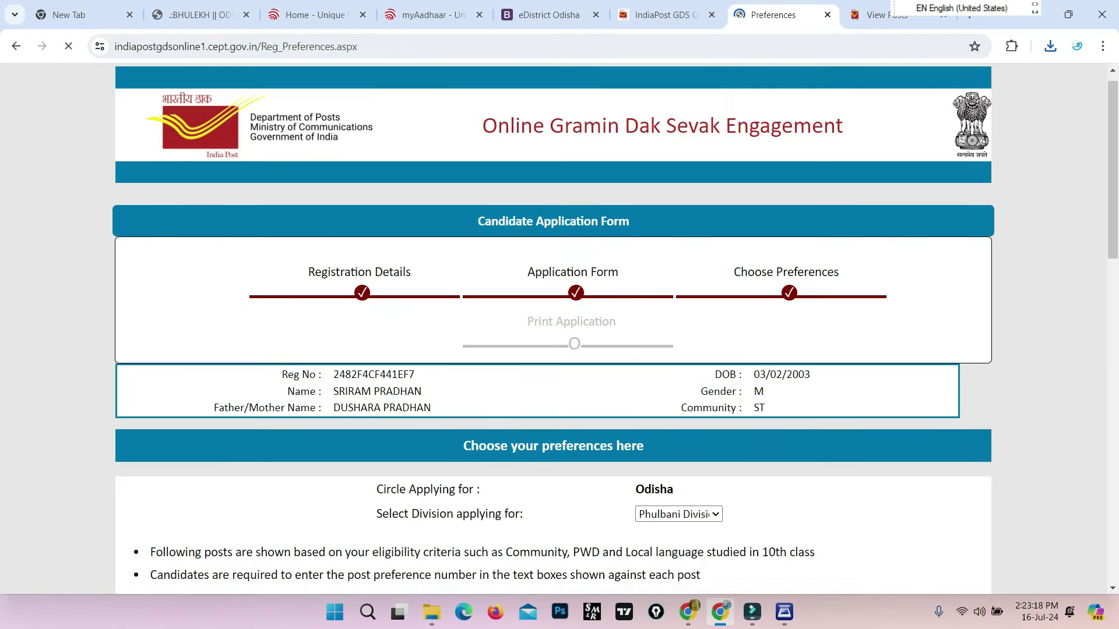